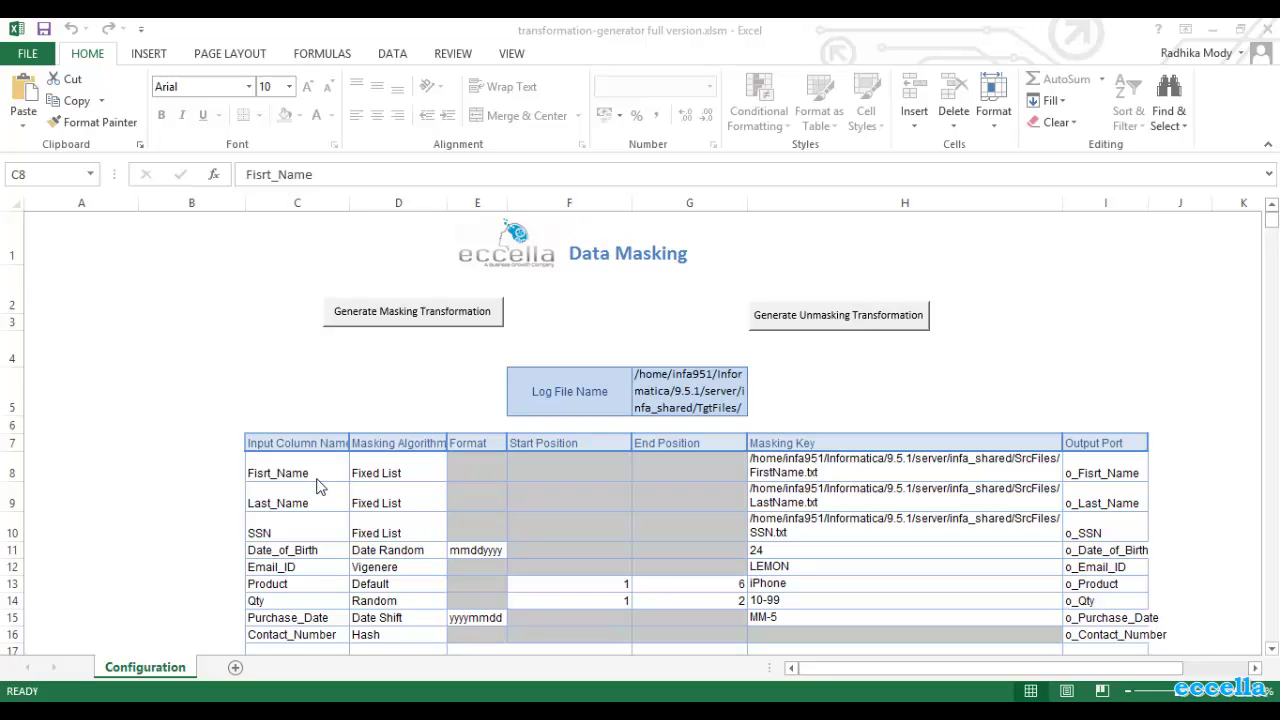
Select Fixed List as the masking algorithm for the Fisrt_Name input column.
{"action": "left_click", "coordinate": [439, 477]}
{"action": "left_click", "coordinate": [455, 473]}
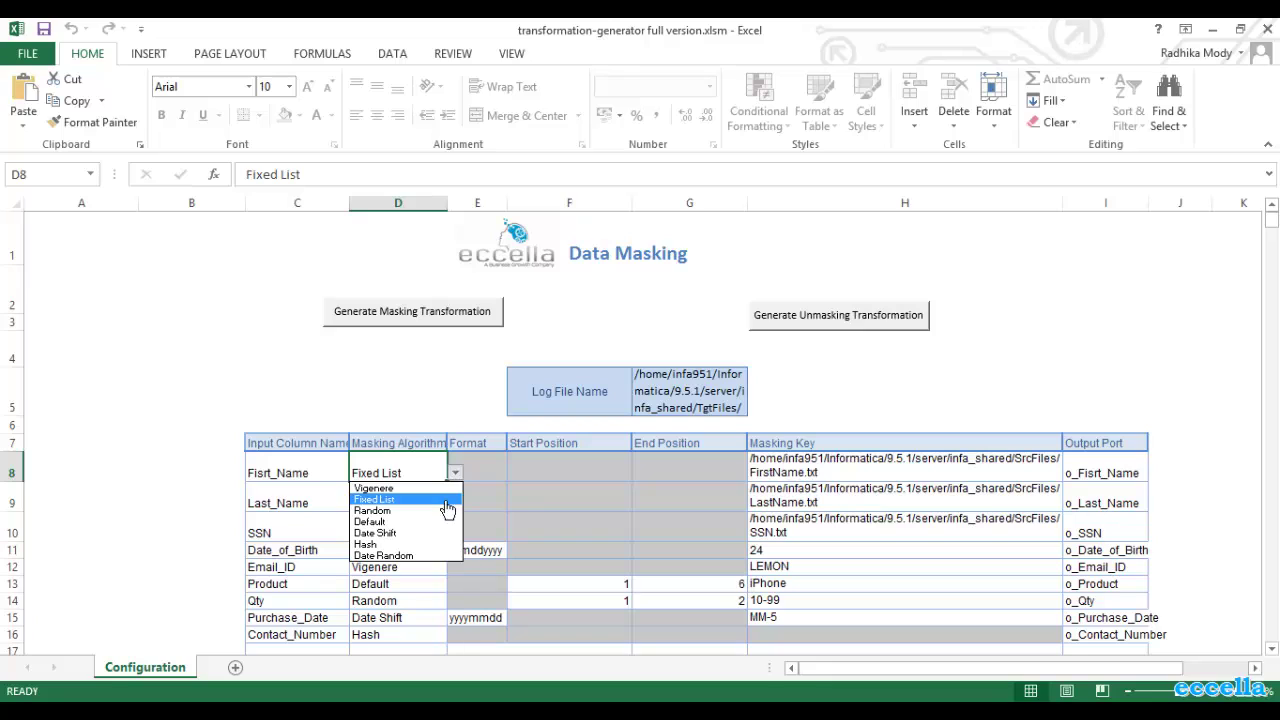
{"action": "left_click", "coordinate": [410, 499]}
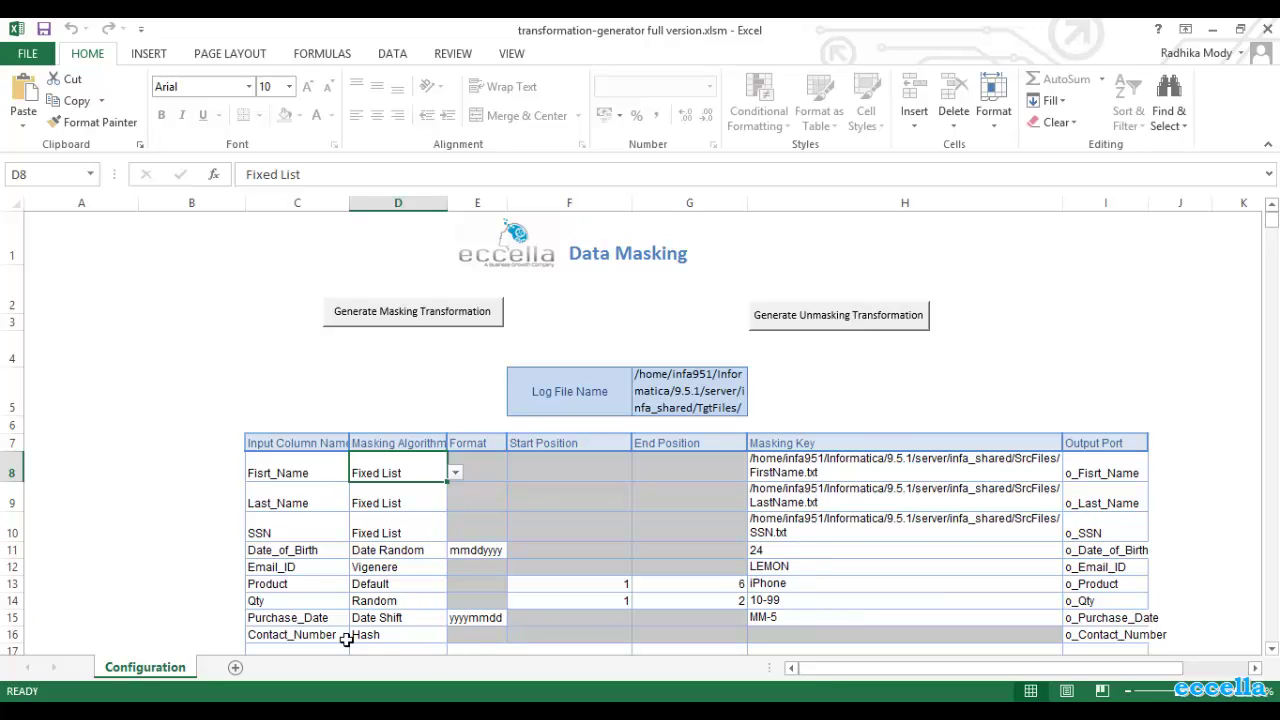
Review the guidance notes on the configuration table's column headings and the full log file path.
{"action": "left_click", "coordinate": [322, 445]}
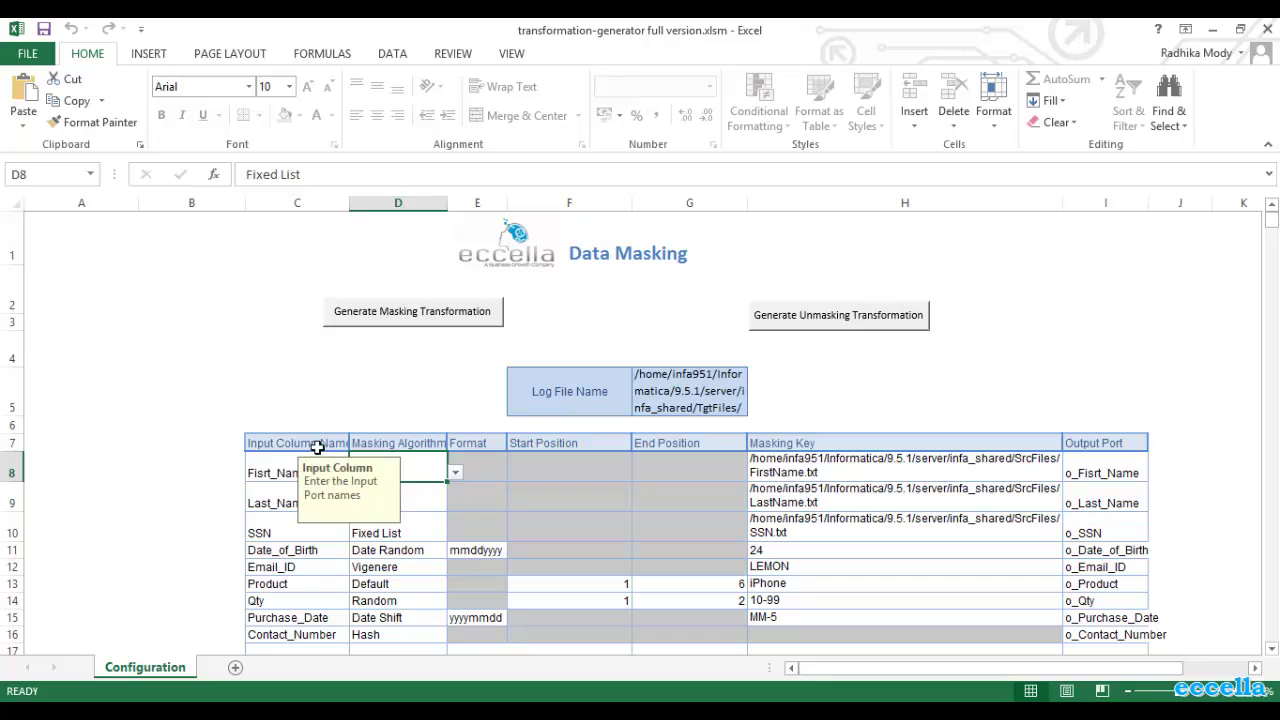
{"action": "left_click", "coordinate": [374, 443]}
{"action": "left_click", "coordinate": [460, 442]}
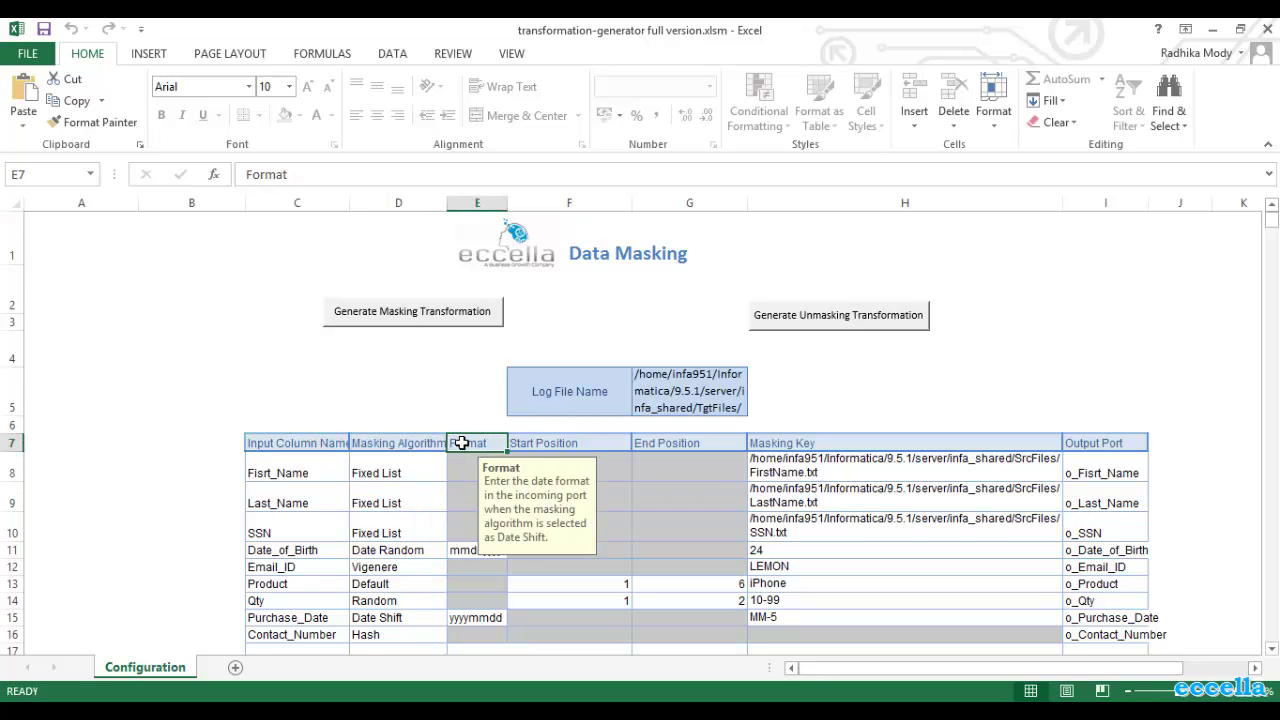
{"action": "left_click", "coordinate": [554, 433]}
{"action": "left_click", "coordinate": [648, 443]}
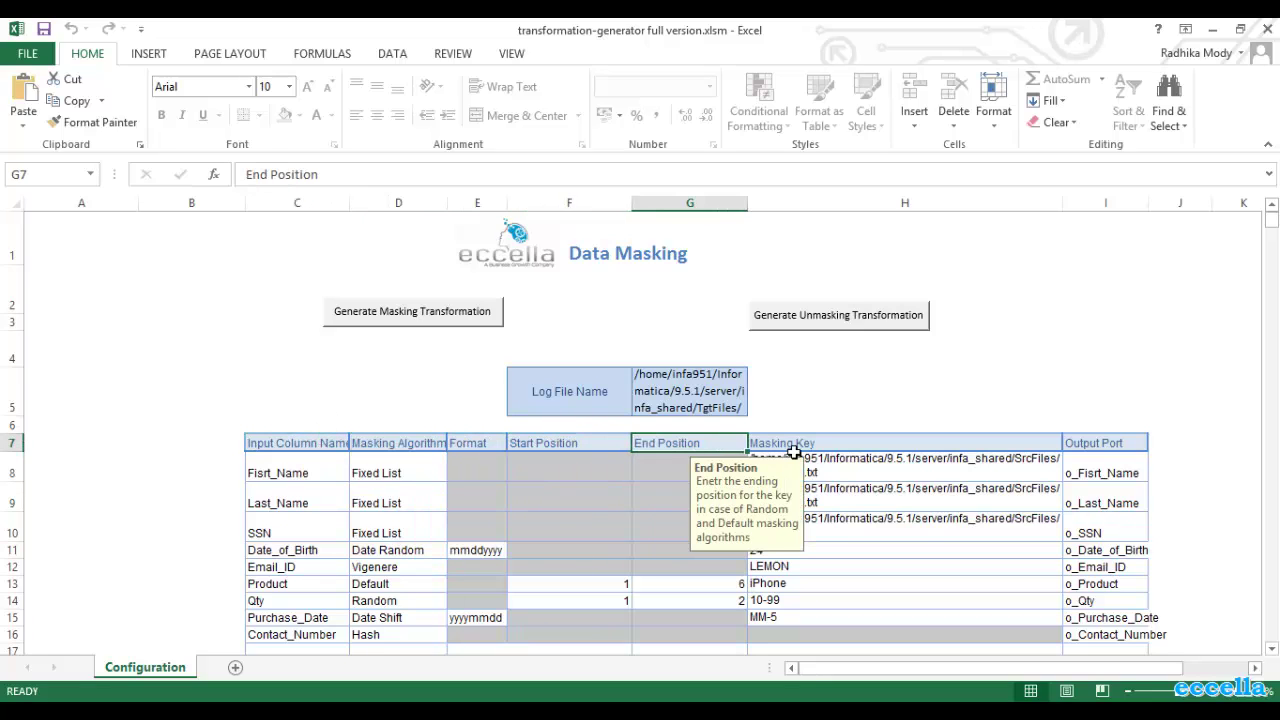
{"action": "left_click", "coordinate": [810, 443]}
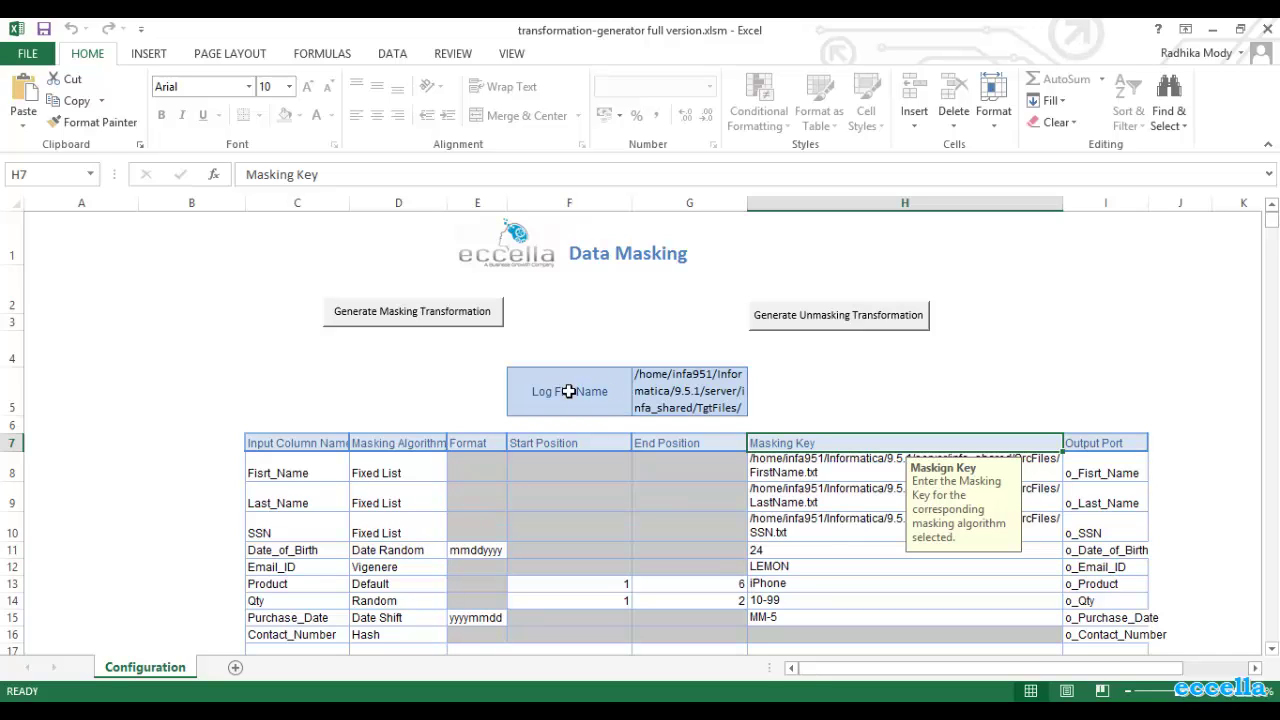
{"action": "left_click", "coordinate": [667, 395]}
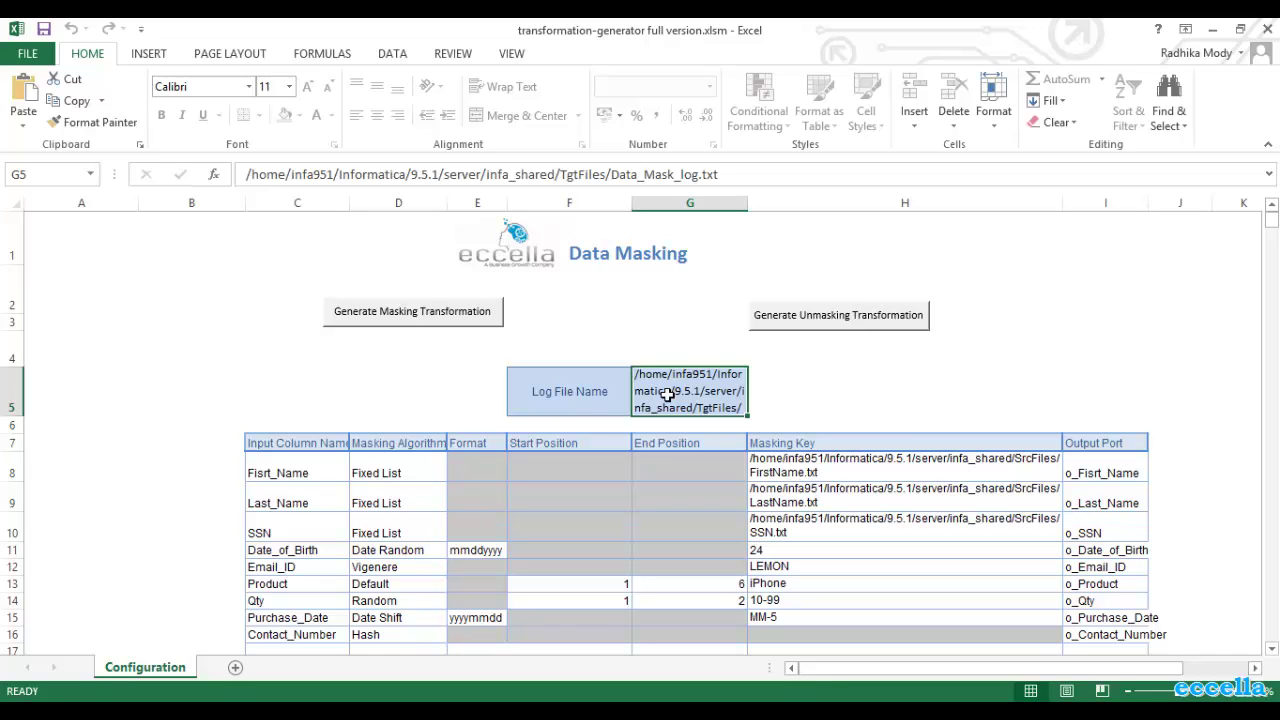
Examine the masking algorithms assigned to the input columns and the masking key used for Date_of_Birth.
{"action": "mouse_move", "coordinate": [1272, 222]}
{"action": "left_mouse_down"}
{"action": "mouse_move", "coordinate": [1276, 234]}
{"action": "mouse_move", "coordinate": [1273, 218]}
{"action": "left_mouse_up"}
{"action": "left_click", "coordinate": [413, 568]}
{"action": "left_click", "coordinate": [412, 616]}
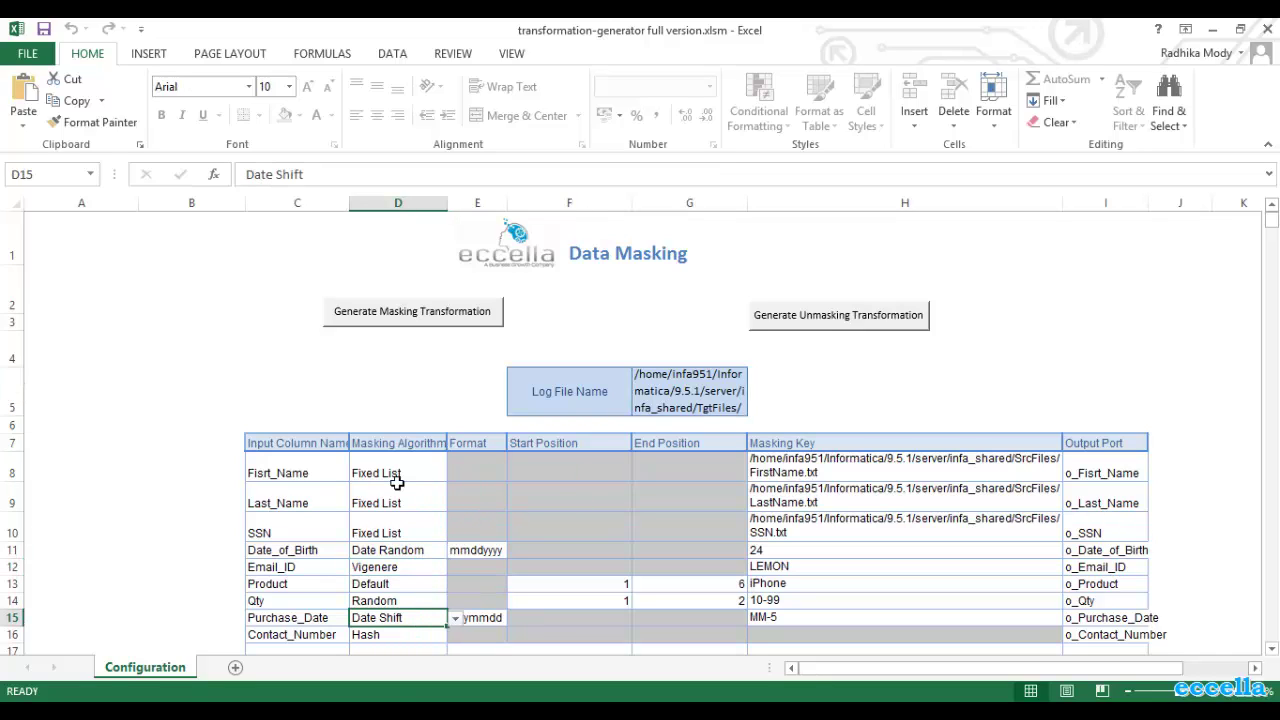
{"action": "left_click", "coordinate": [300, 473]}
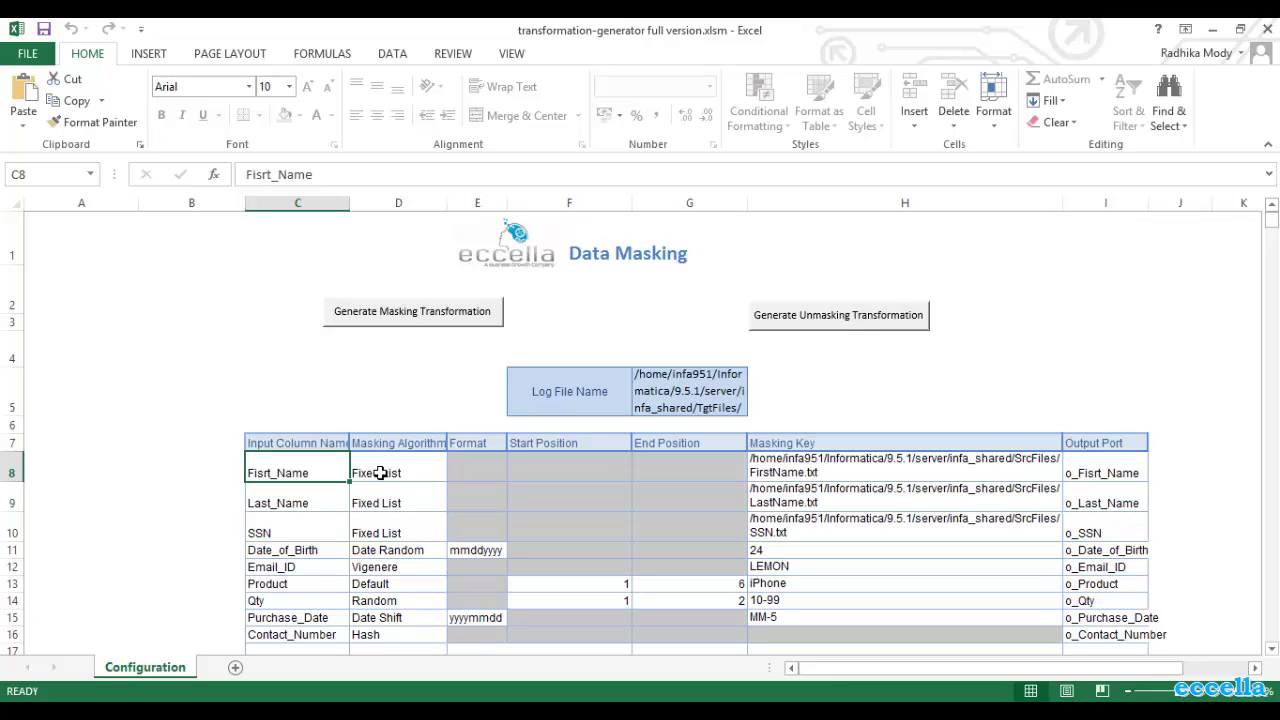
{"action": "left_click", "coordinate": [380, 473]}
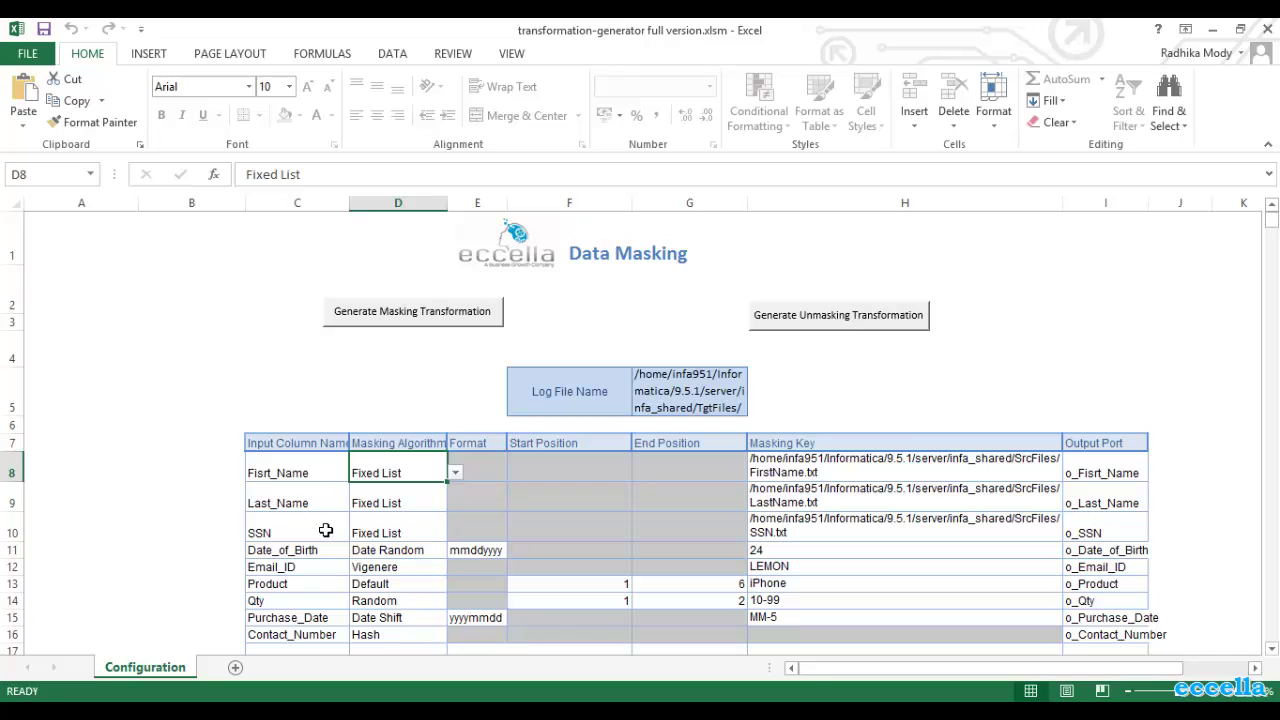
{"action": "key", "text": "Down"}
{"action": "key", "text": "Down"}
{"action": "key", "text": "Down"}
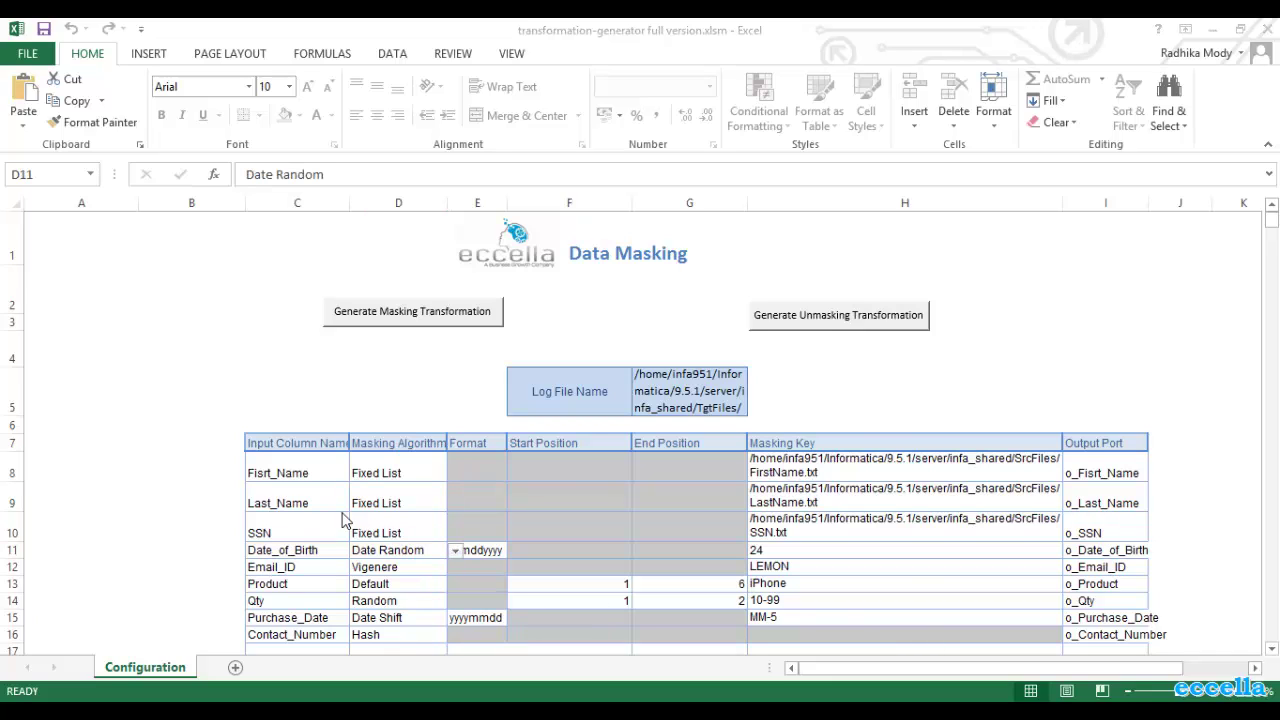
{"action": "left_click", "coordinate": [408, 556]}
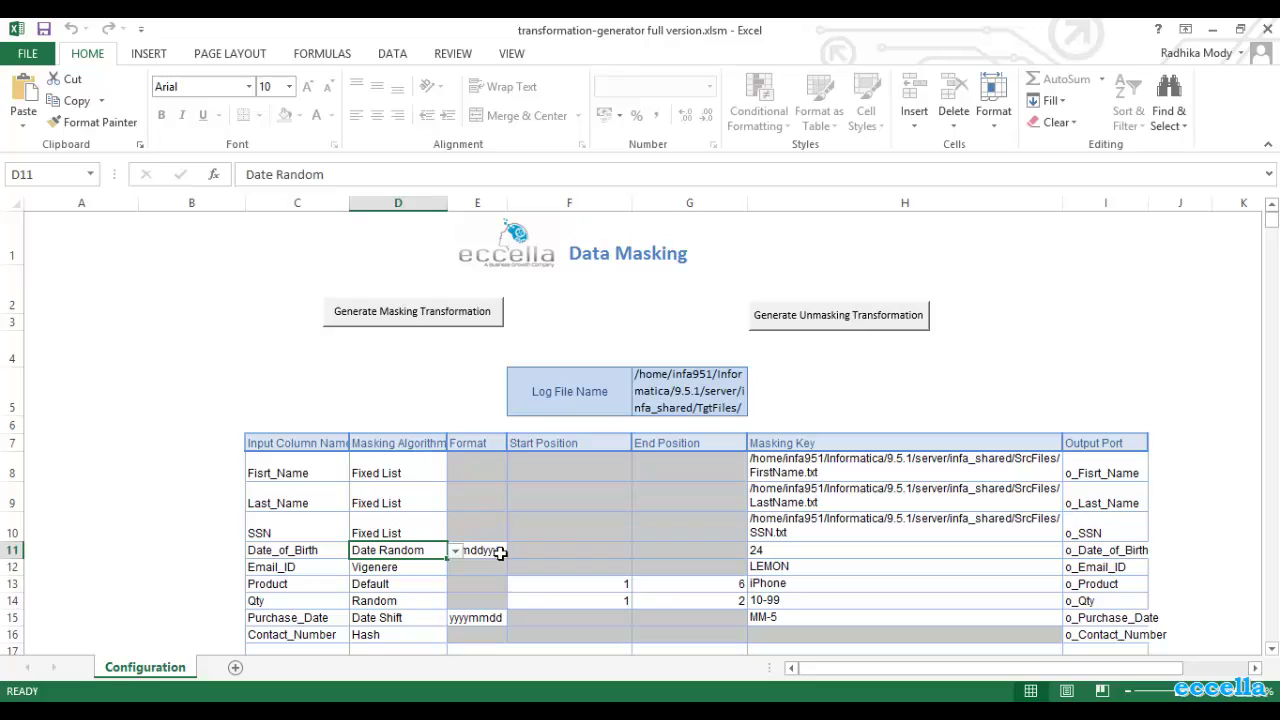
{"action": "left_click", "coordinate": [778, 550]}
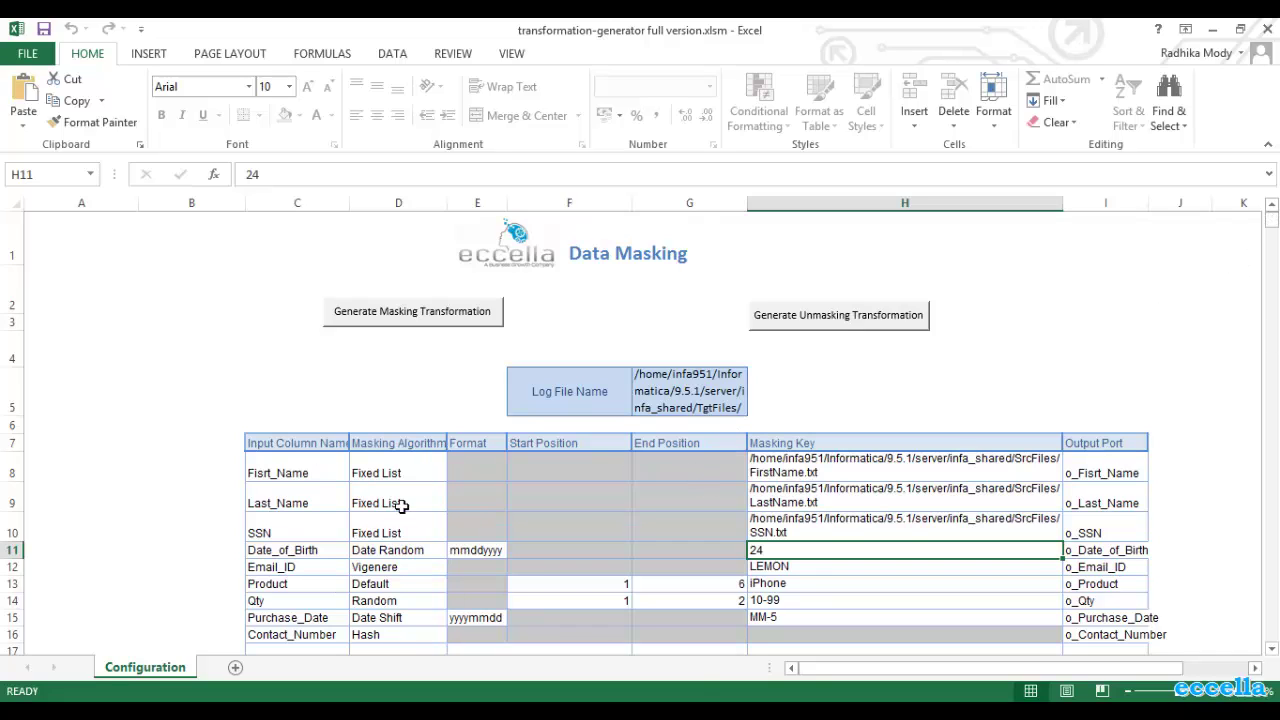
Generate the masking transformation and save it to the Desktop as java_Masking.xml.
{"action": "left_click", "coordinate": [403, 313]}
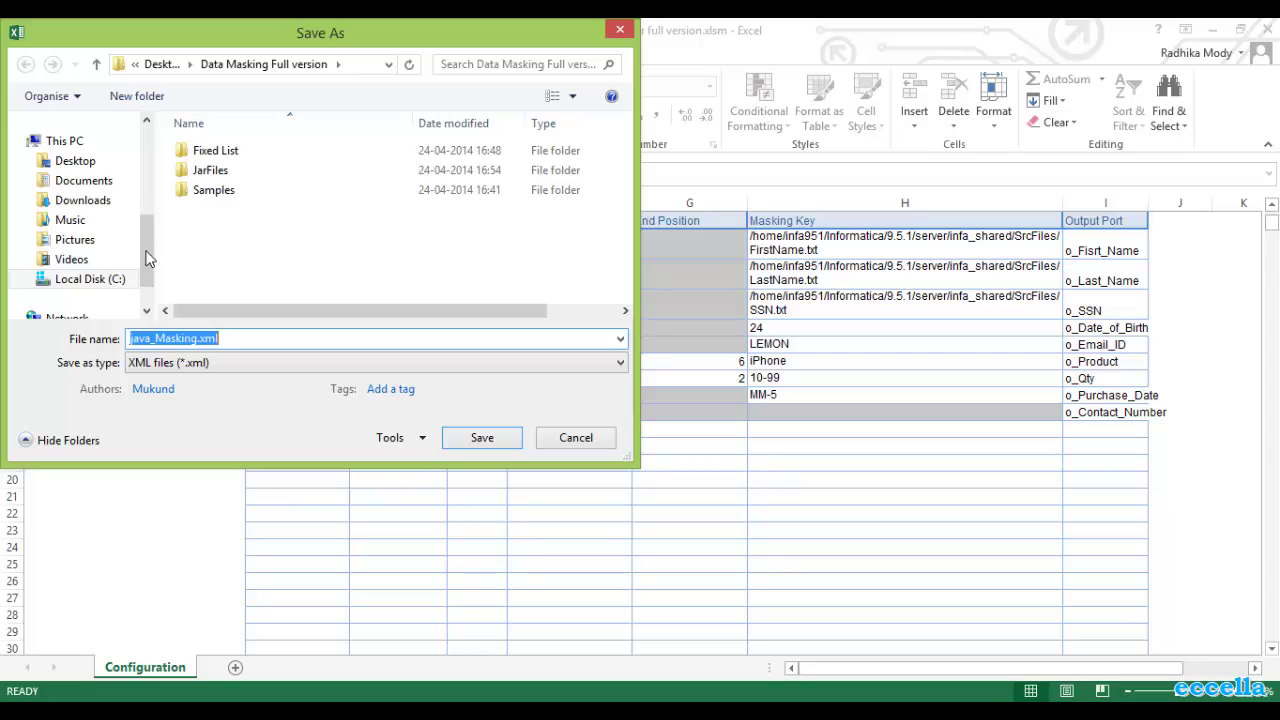
{"action": "left_click_drag", "start_coordinate": [150, 258], "coordinate": [146, 300]}
{"action": "scroll", "coordinate": [100, 200], "scroll_direction": "up", "scroll_amount": 5}
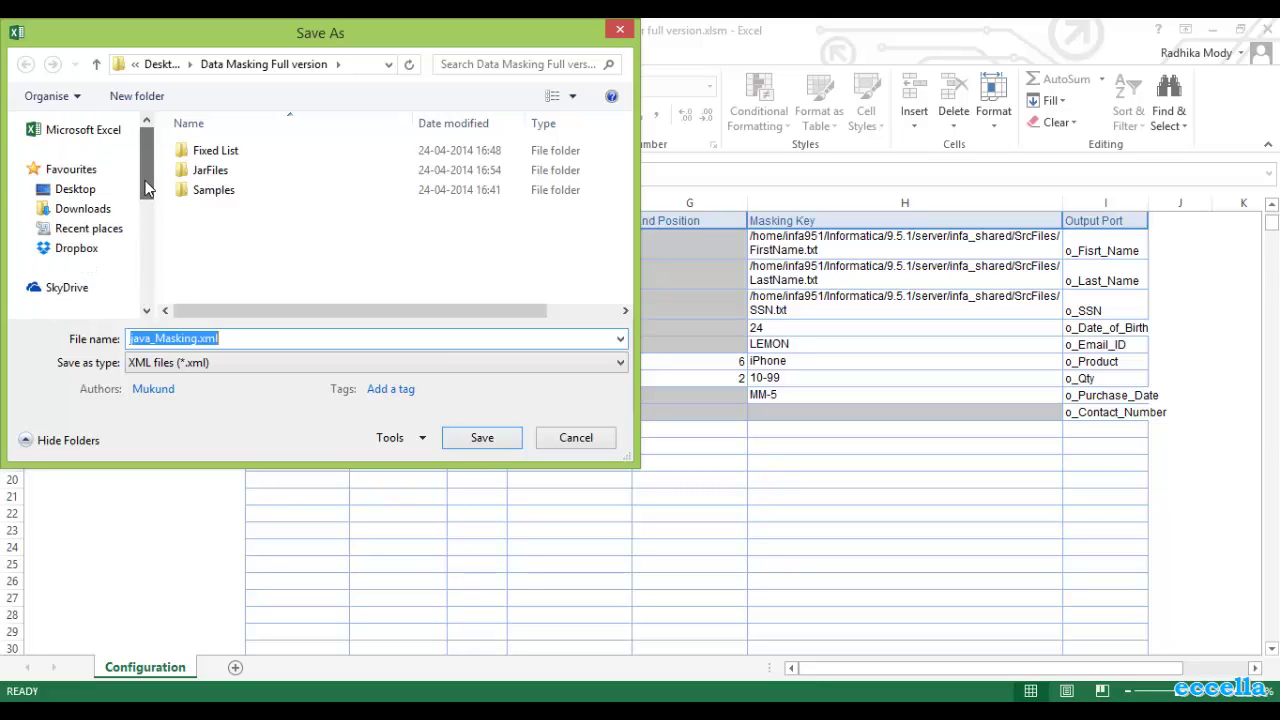
{"action": "left_click", "coordinate": [75, 189]}
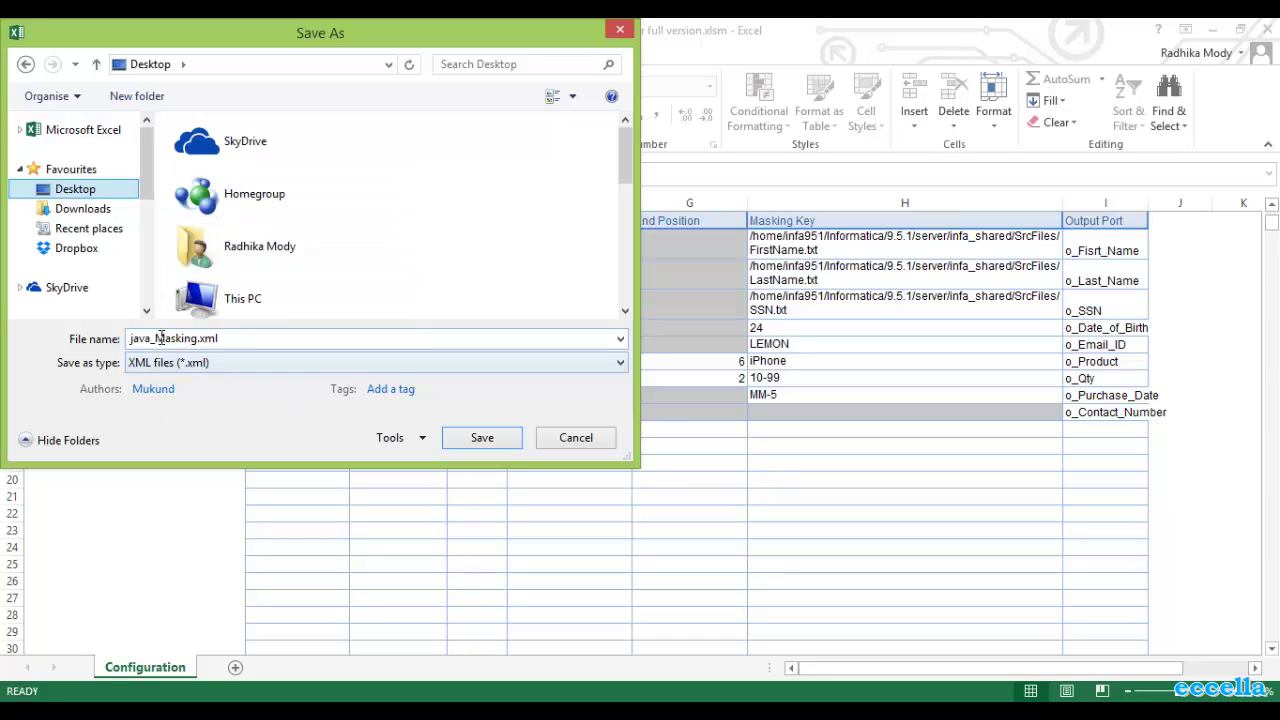
{"action": "left_click", "coordinate": [237, 338]}
{"action": "left_click", "coordinate": [256, 341]}
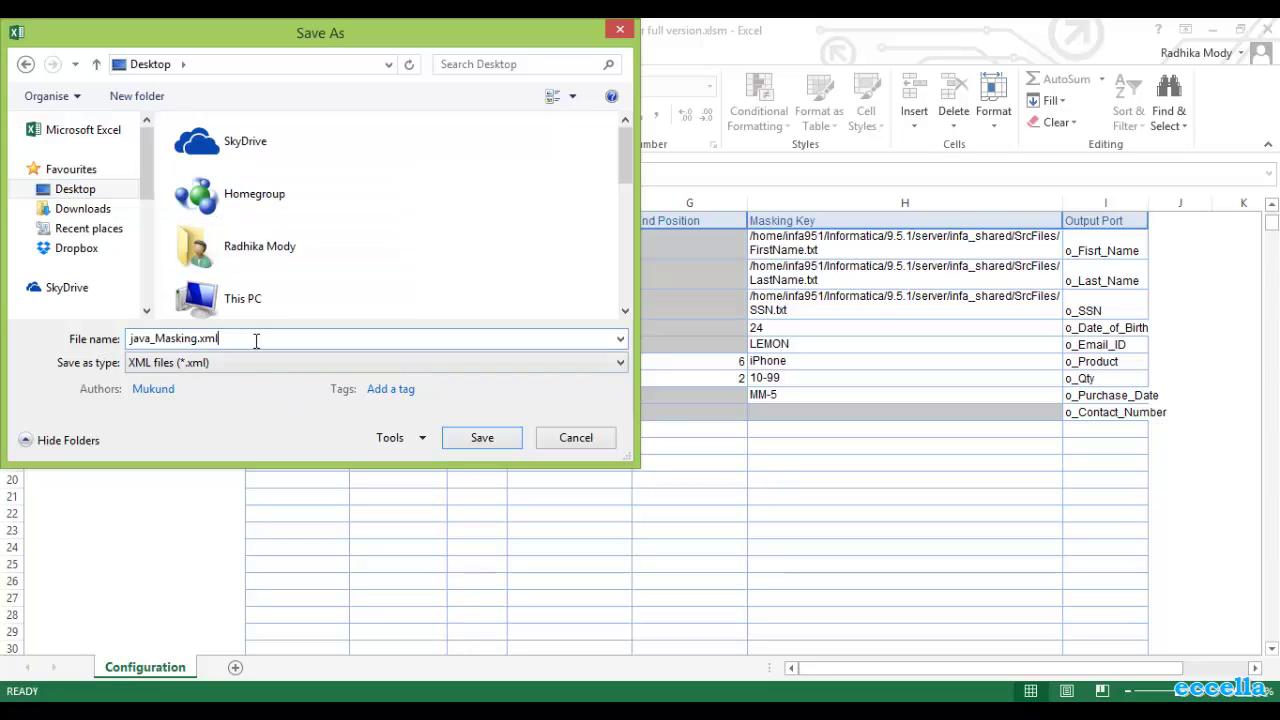
{"action": "left_click", "coordinate": [470, 437]}
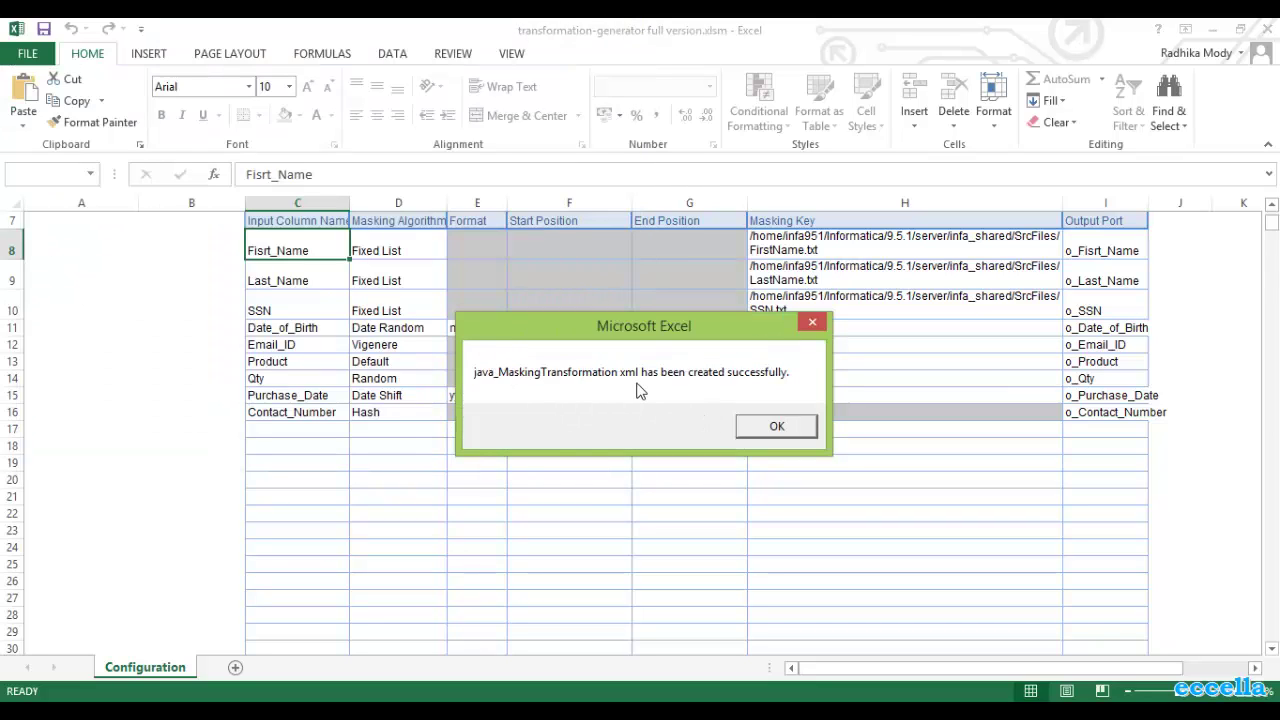
{"action": "left_click", "coordinate": [771, 425]}
{"action": "scroll", "coordinate": [1266, 229], "scroll_direction": "up", "scroll_amount": 2}
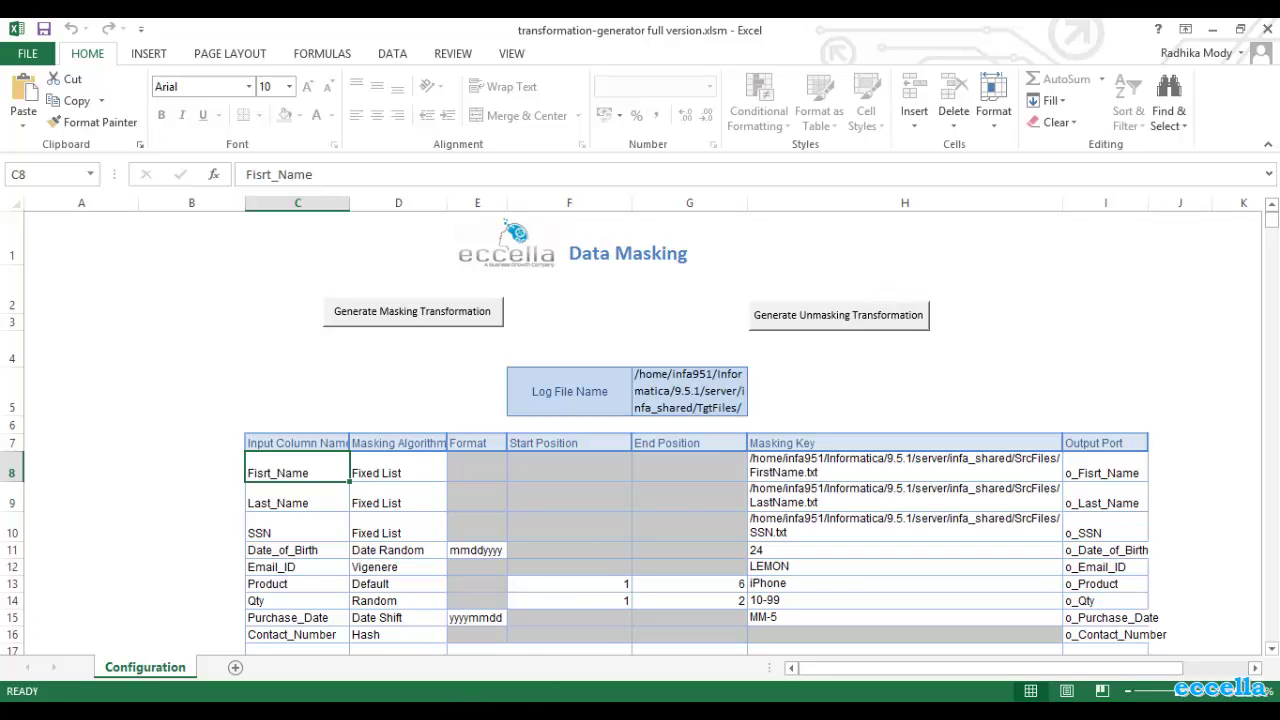
Switch to Informatica PowerCenter Designer and start an object import with java_Masking.xml from the Desktop.
{"action": "mouse_move", "coordinate": [424, 705]}
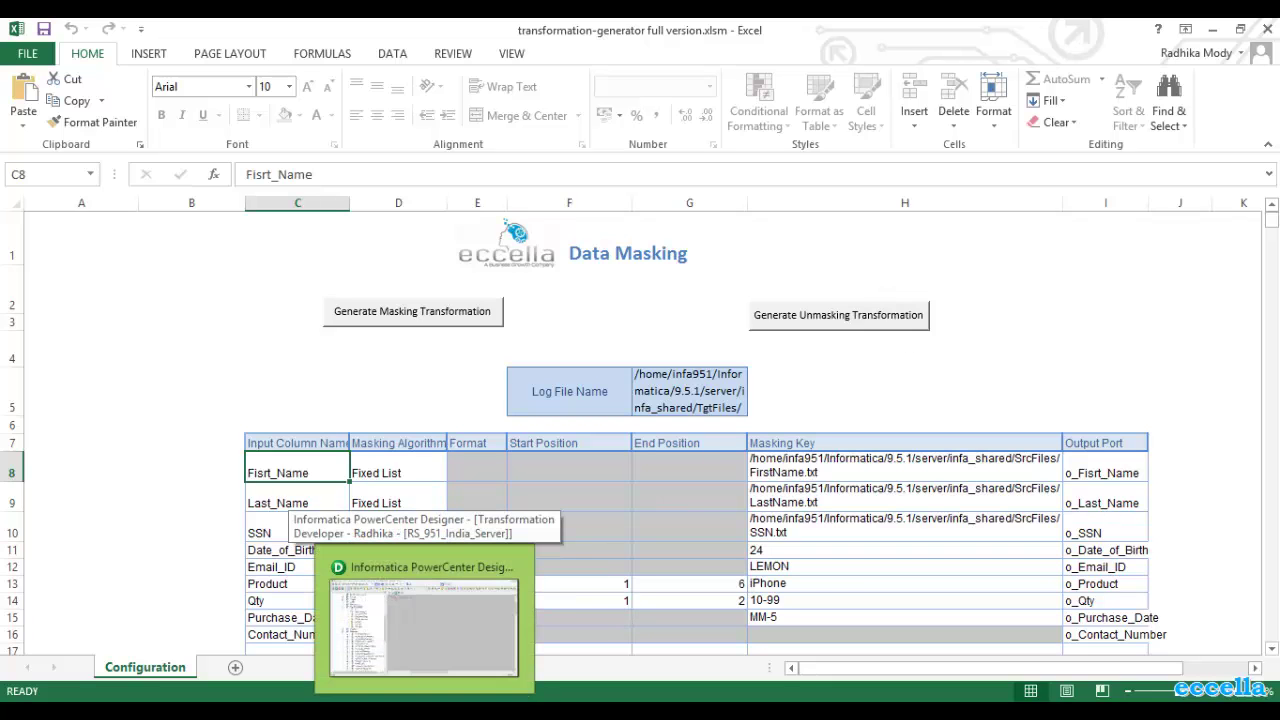
{"action": "left_click", "coordinate": [424, 625]}
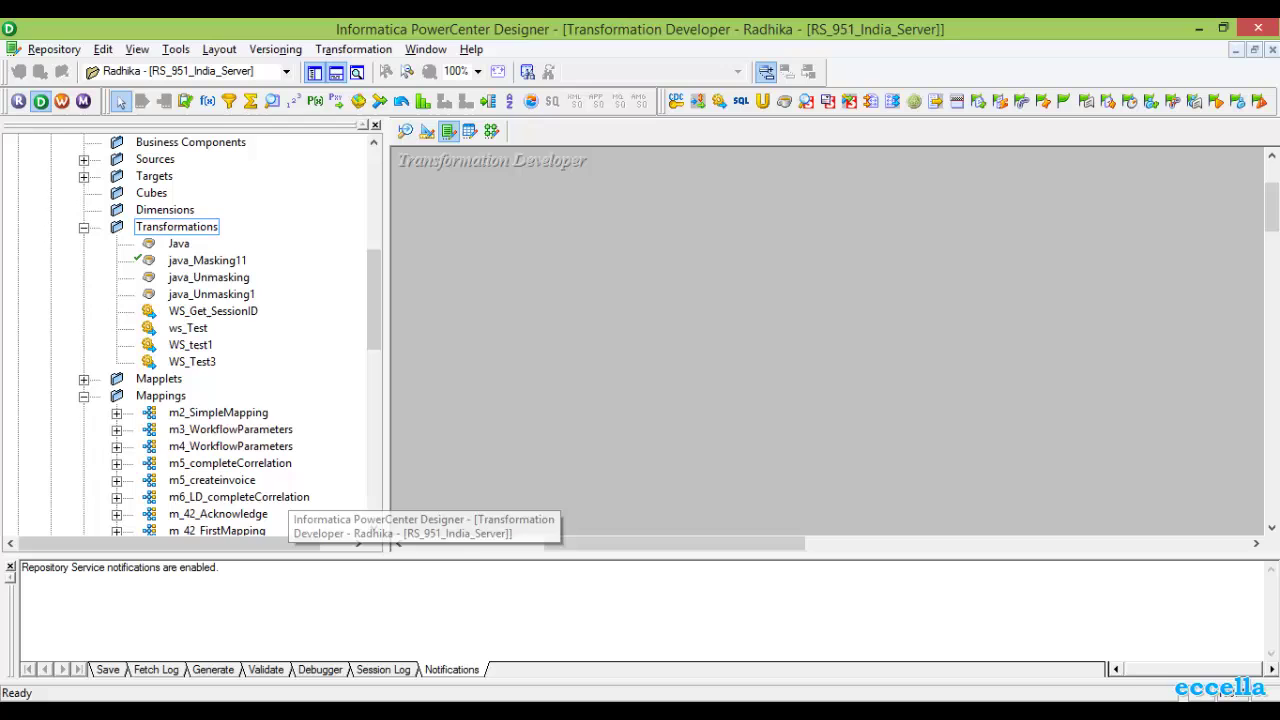
{"action": "left_click", "coordinate": [60, 49]}
{"action": "left_click", "coordinate": [100, 273]}
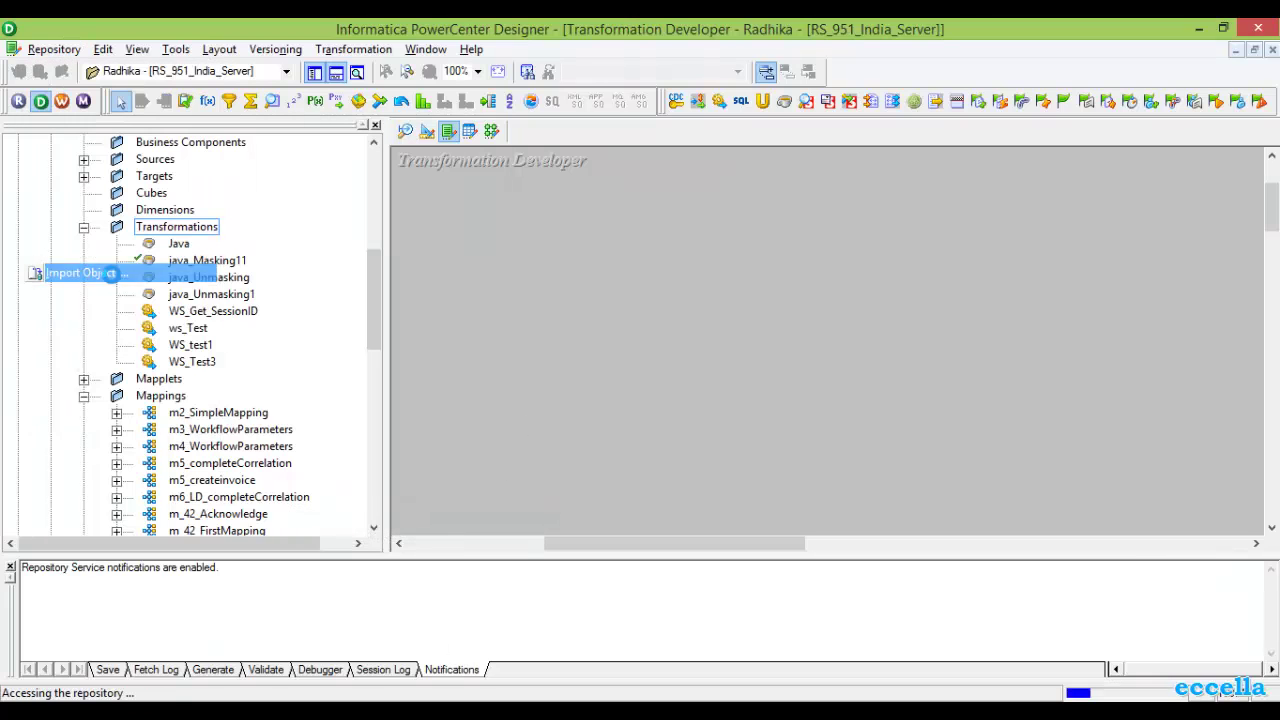
{"action": "left_click", "coordinate": [851, 362]}
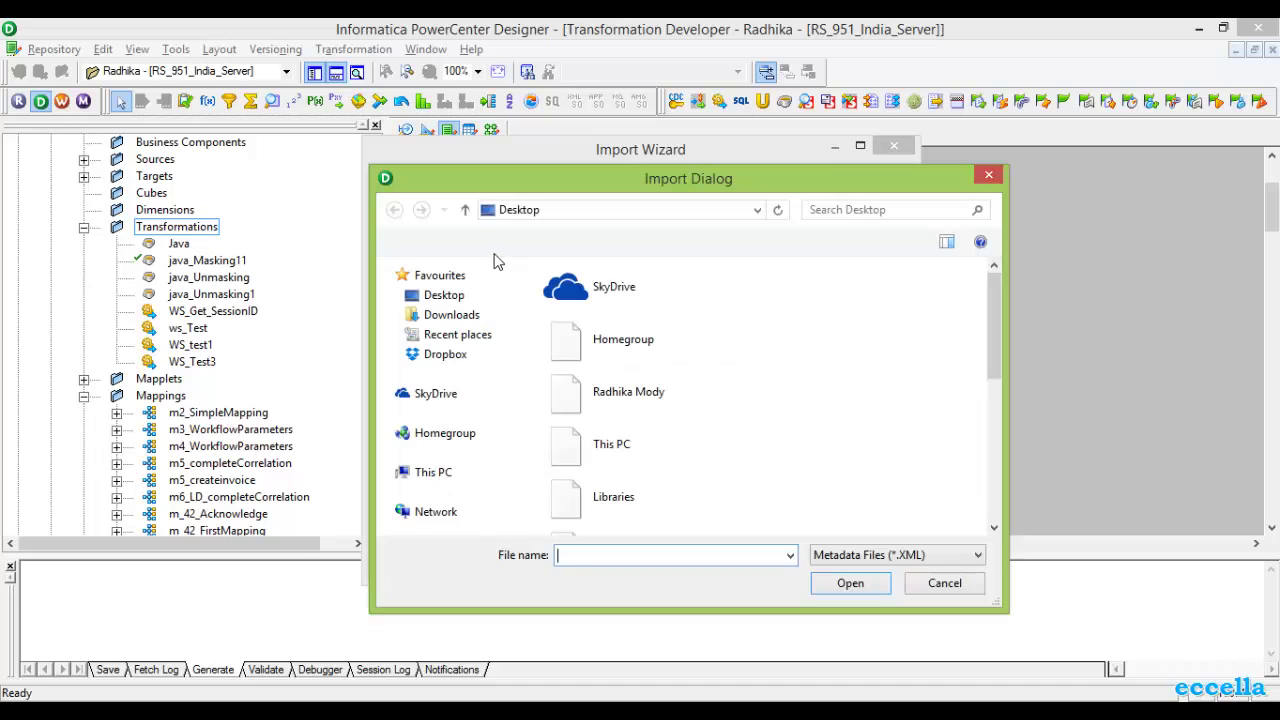
{"action": "left_click", "coordinate": [610, 309]}
{"action": "key", "text": "j"}
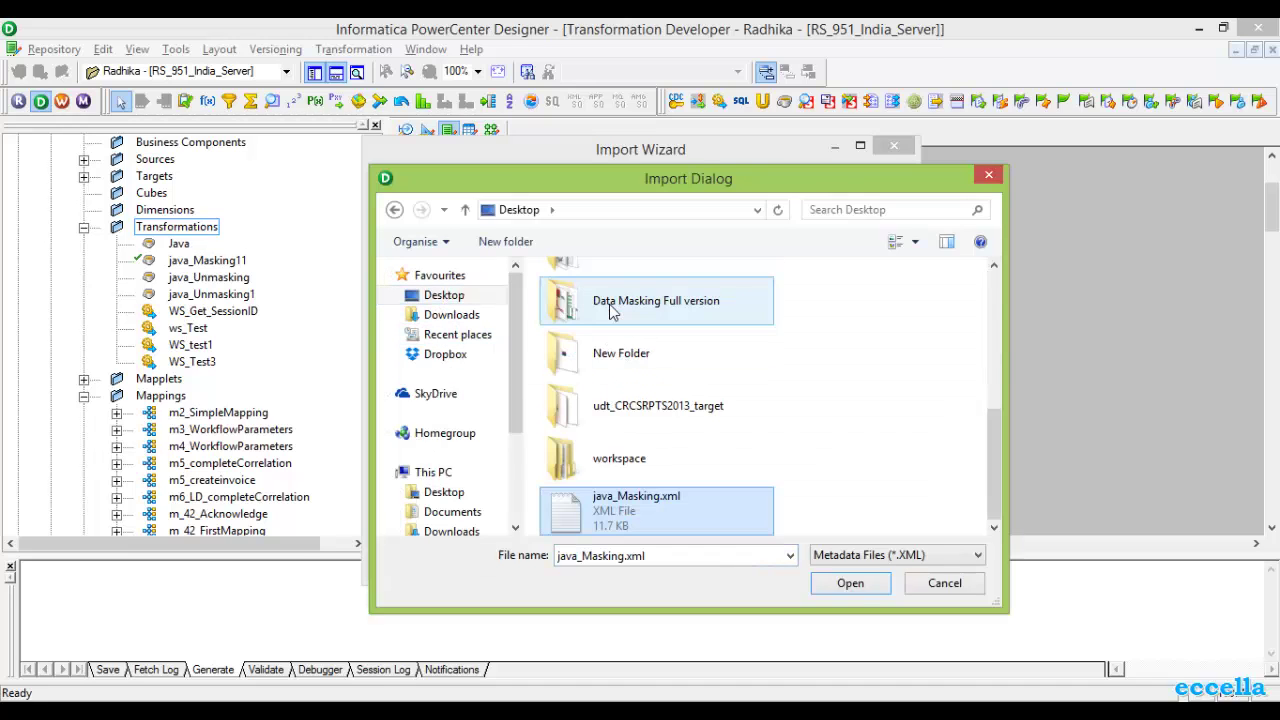
{"action": "double_click", "coordinate": [680, 508]}
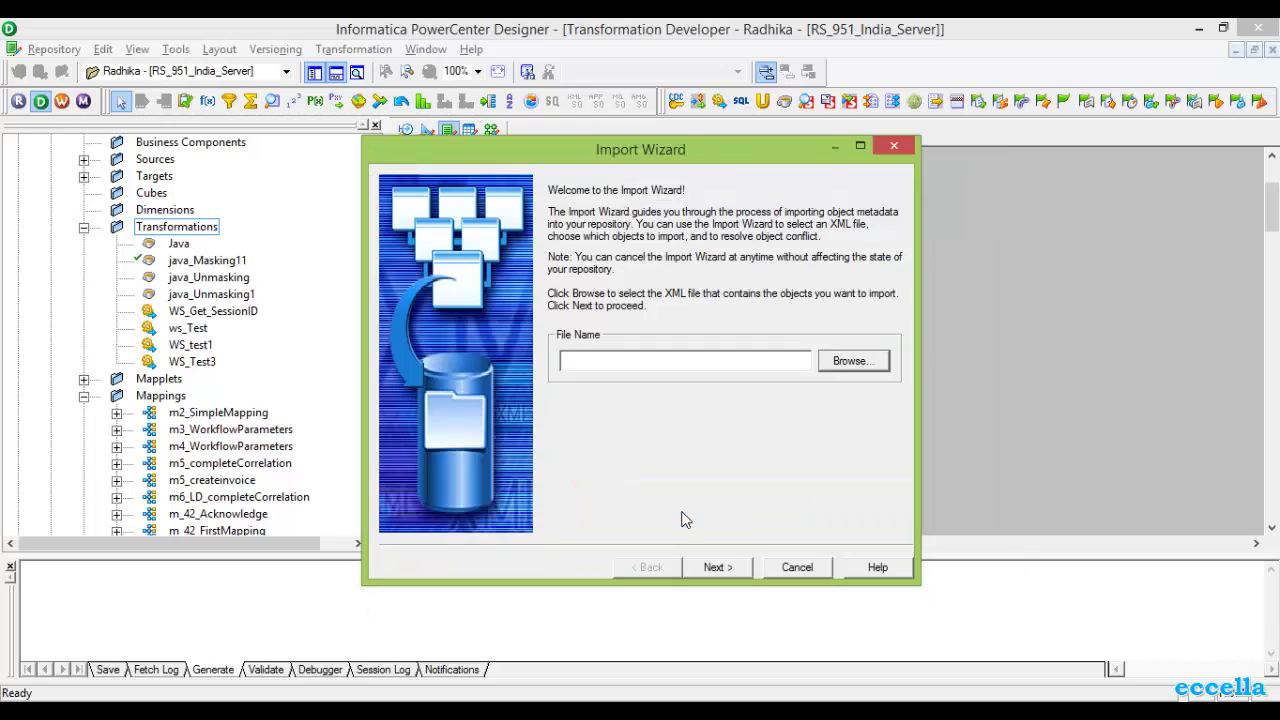
Add the java_Masking transformation to the objects to import and complete the import.
{"action": "left_click", "coordinate": [716, 567]}
{"action": "left_click", "coordinate": [724, 570]}
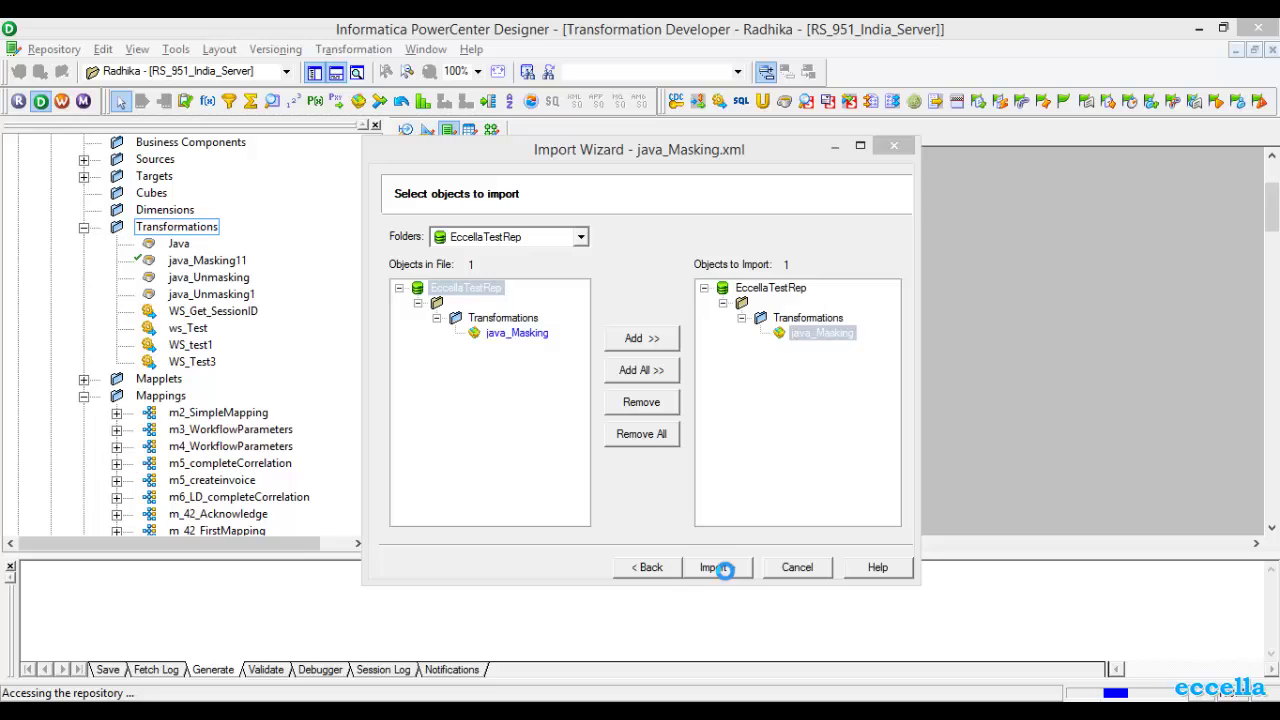
{"action": "left_click", "coordinate": [729, 567]}
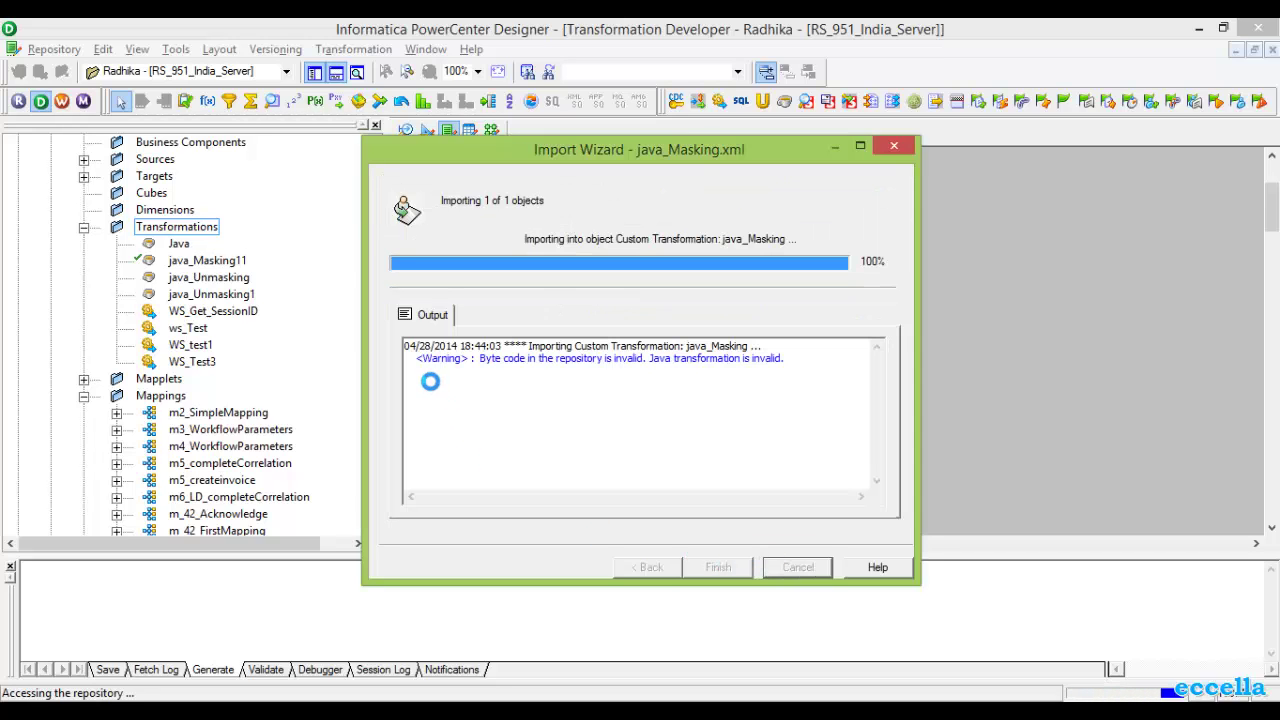
{"action": "left_click_drag", "start_coordinate": [416, 369], "coordinate": [815, 354]}
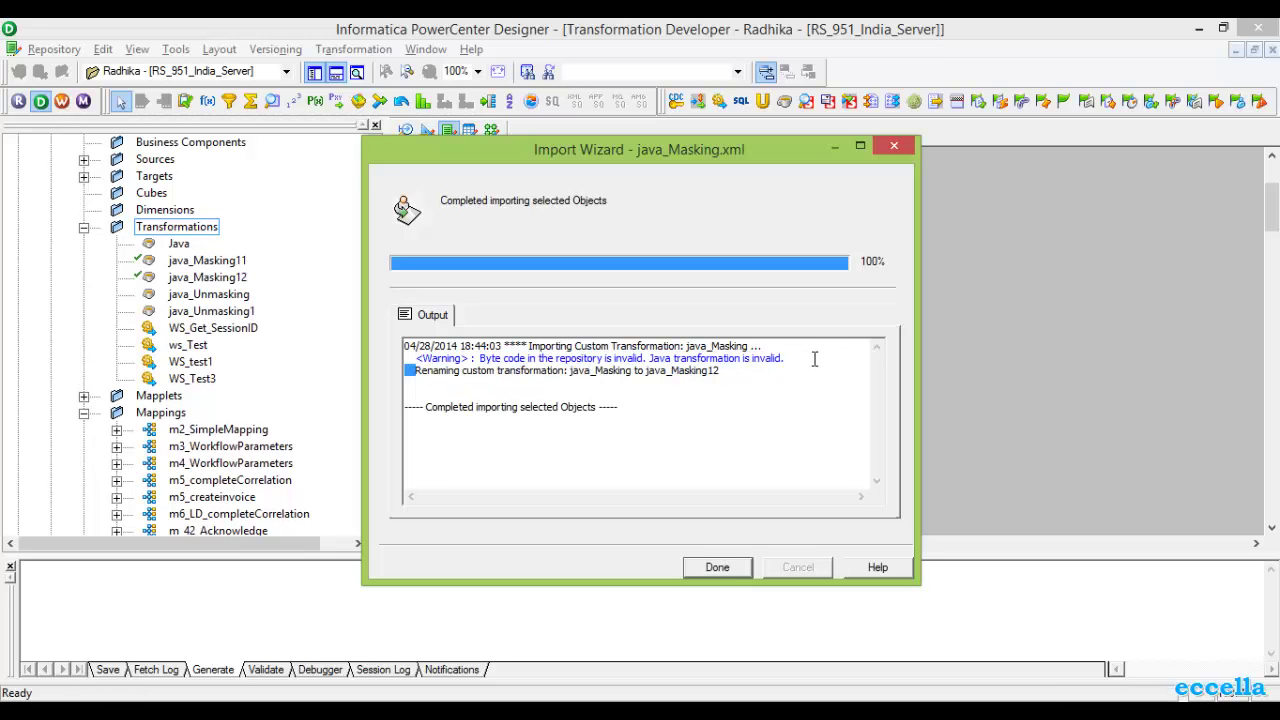
{"action": "left_click", "coordinate": [718, 568]}
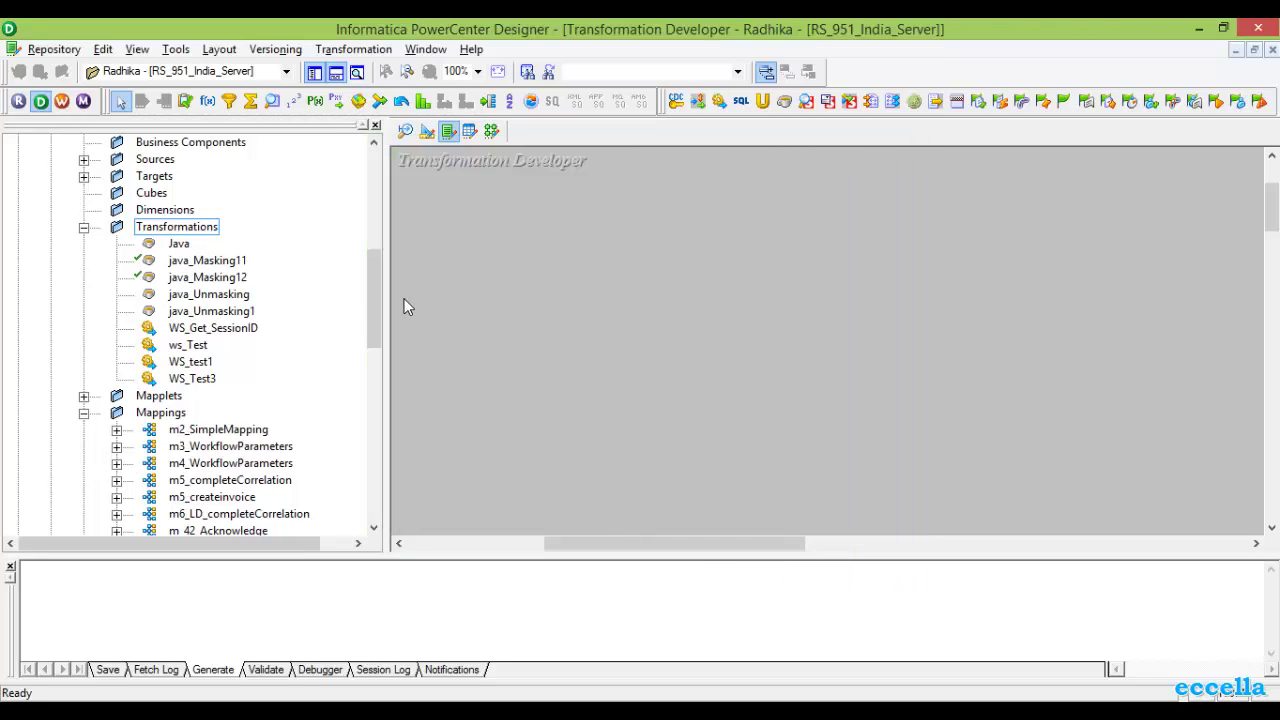
Place the java_Masking12 transformation in the Transformation Developer workspace and compile its Java code.
{"action": "left_click_drag", "start_coordinate": [200, 277], "coordinate": [800, 316]}
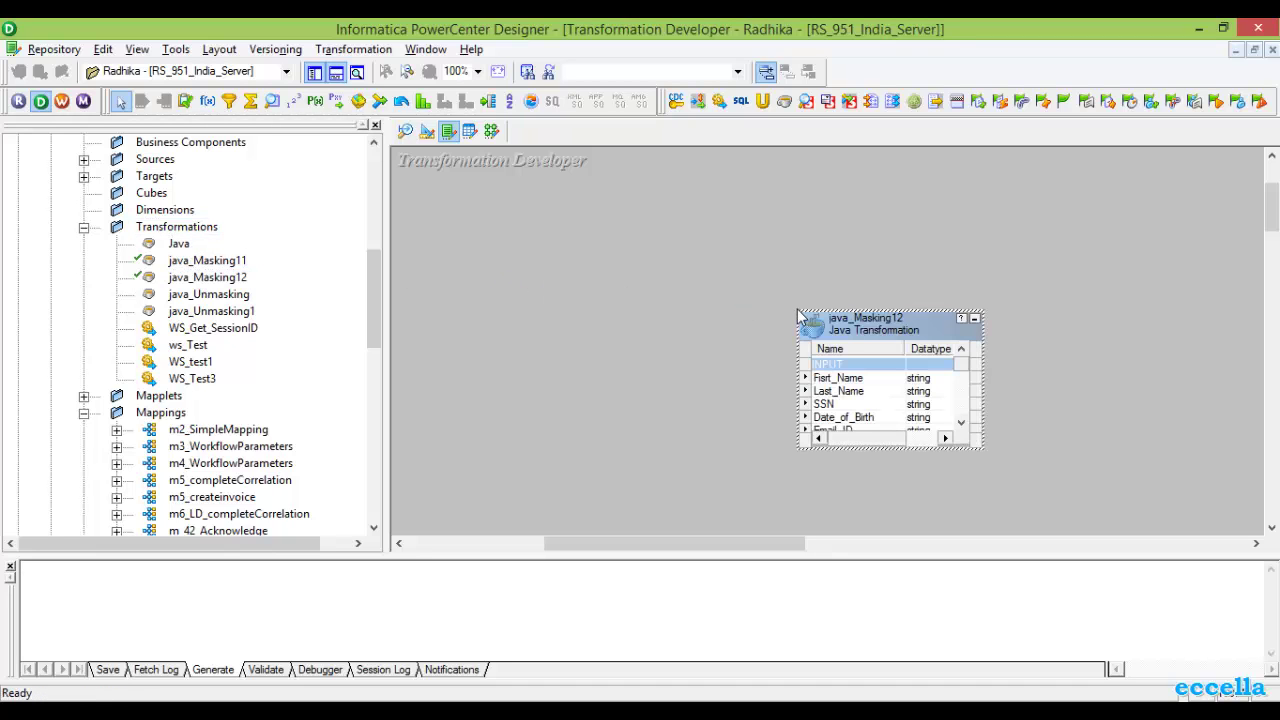
{"action": "double_click", "coordinate": [858, 332]}
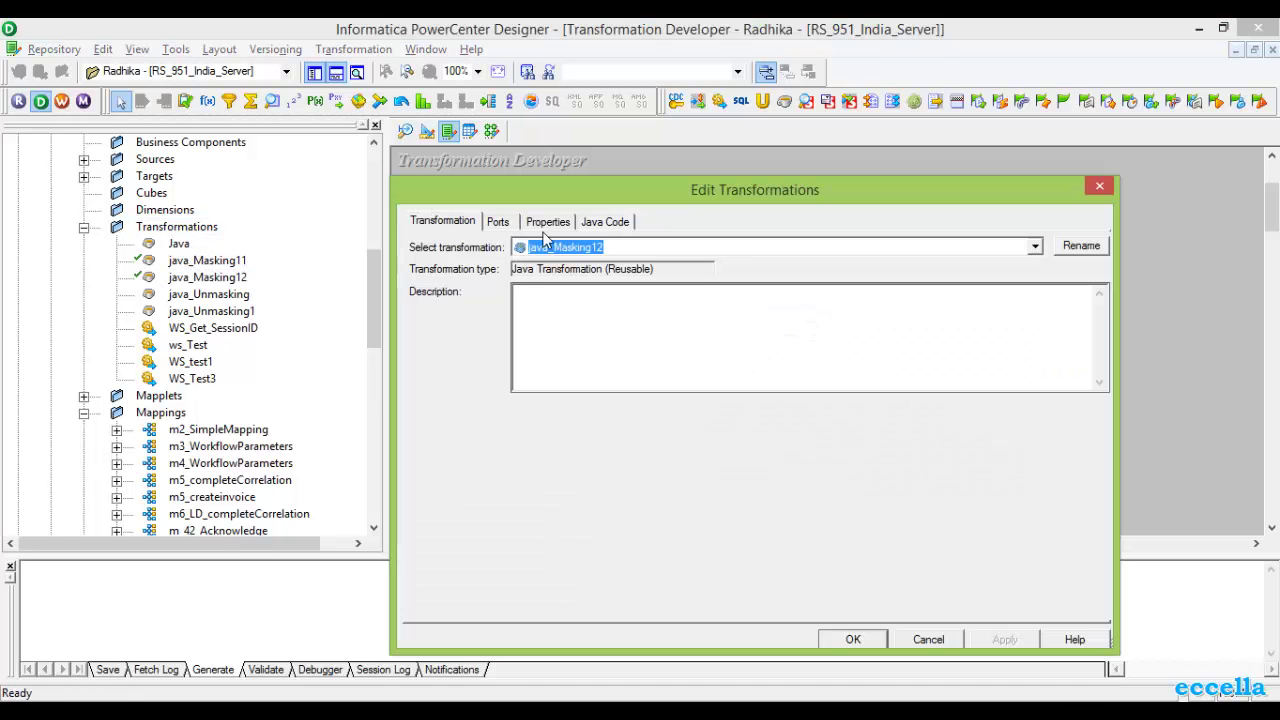
{"action": "left_click", "coordinate": [605, 222]}
{"action": "left_click", "coordinate": [433, 222]}
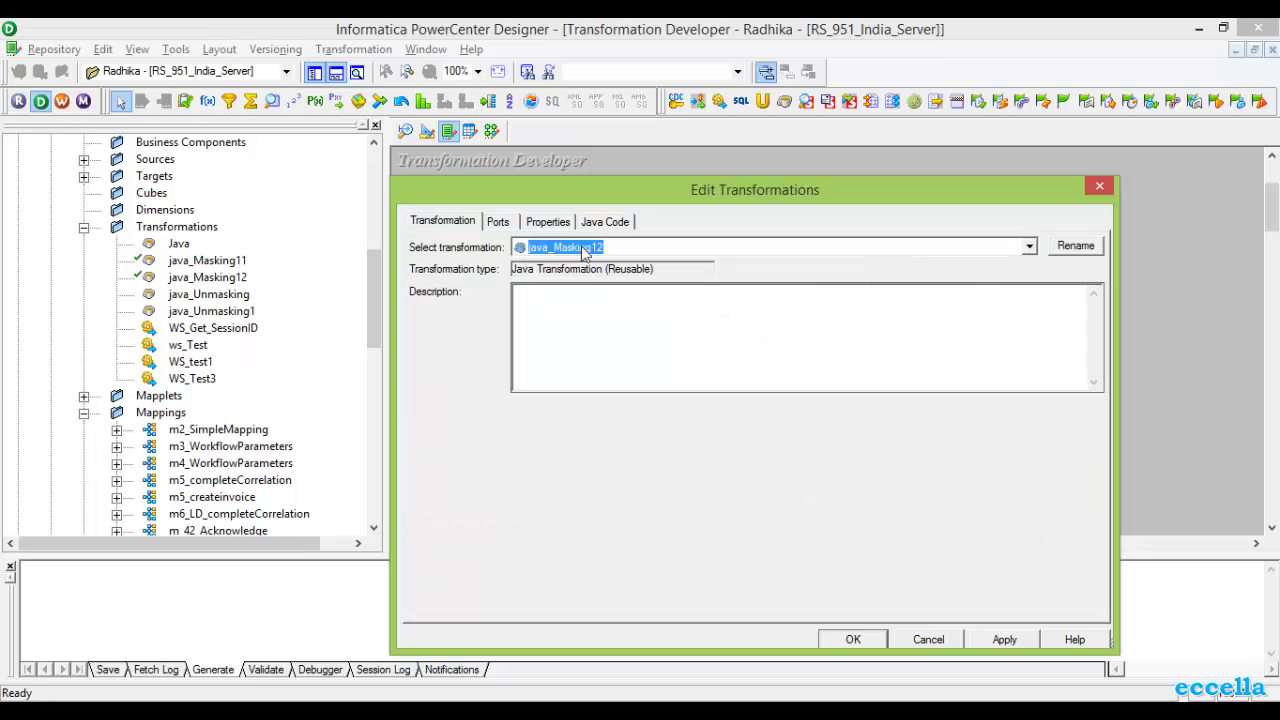
{"action": "left_click", "coordinate": [612, 228]}
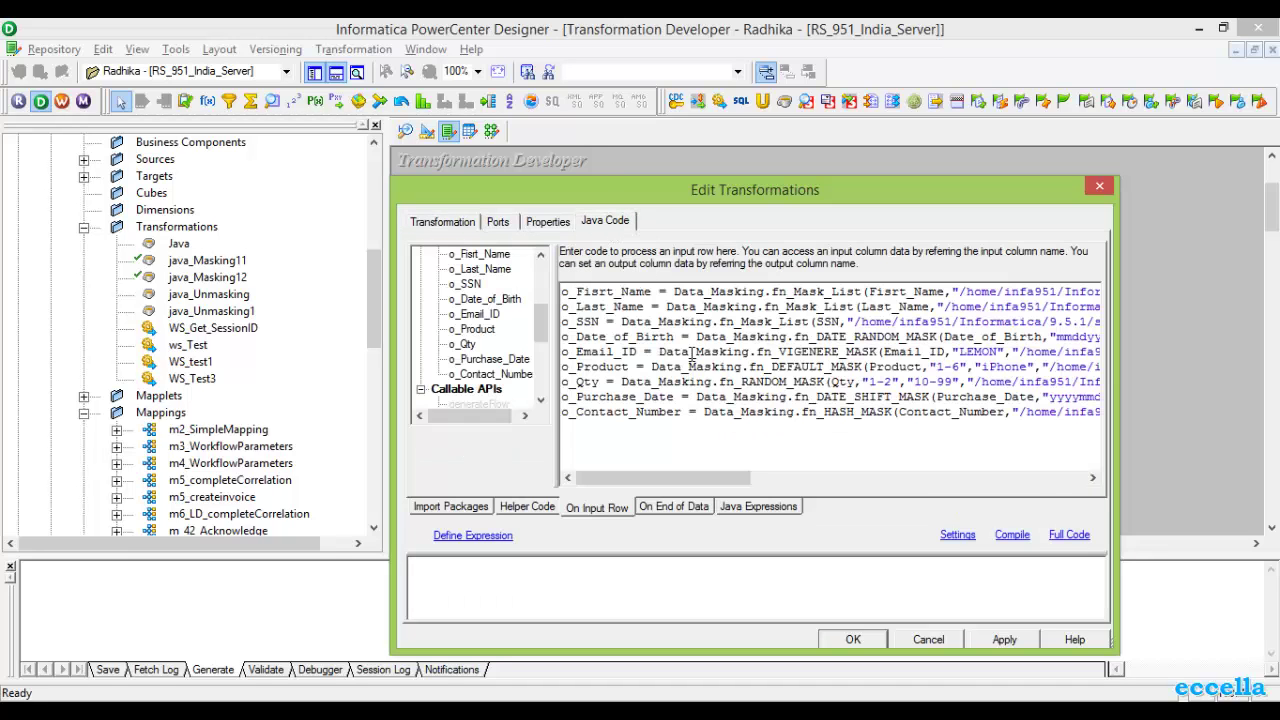
{"action": "left_click", "coordinate": [1005, 536]}
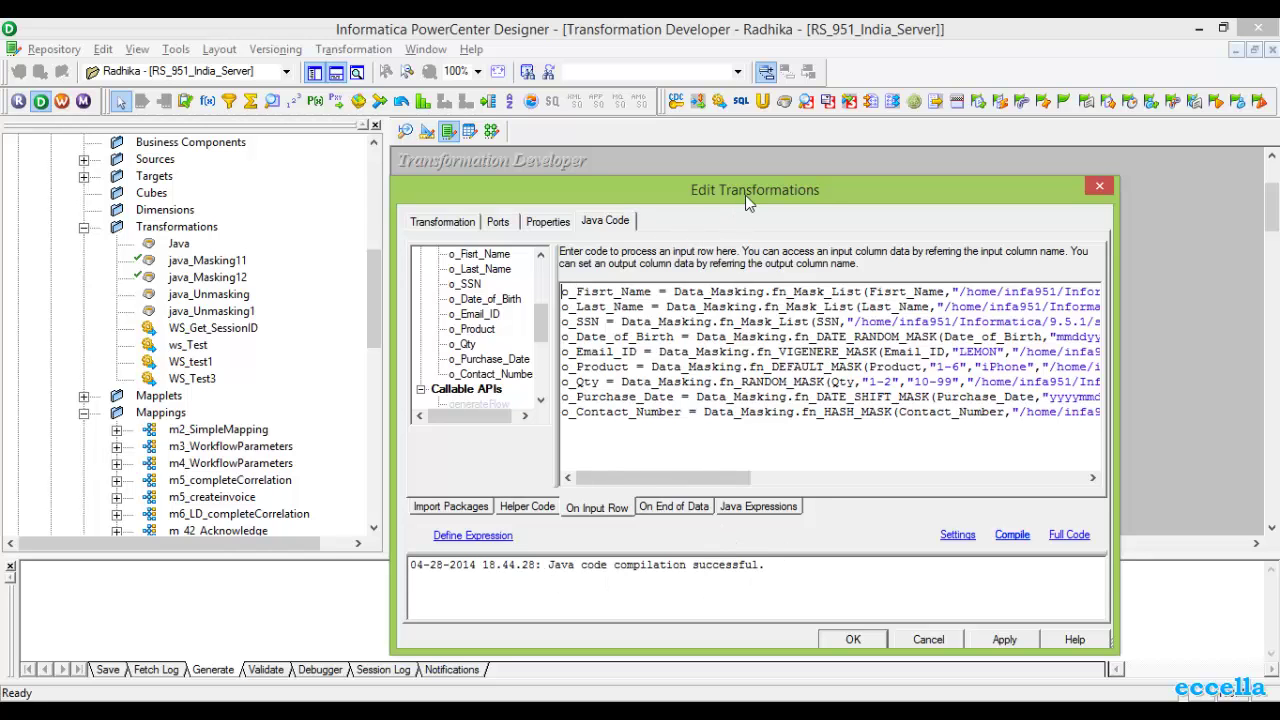
{"action": "left_click_drag", "start_coordinate": [745, 195], "coordinate": [742, 103]}
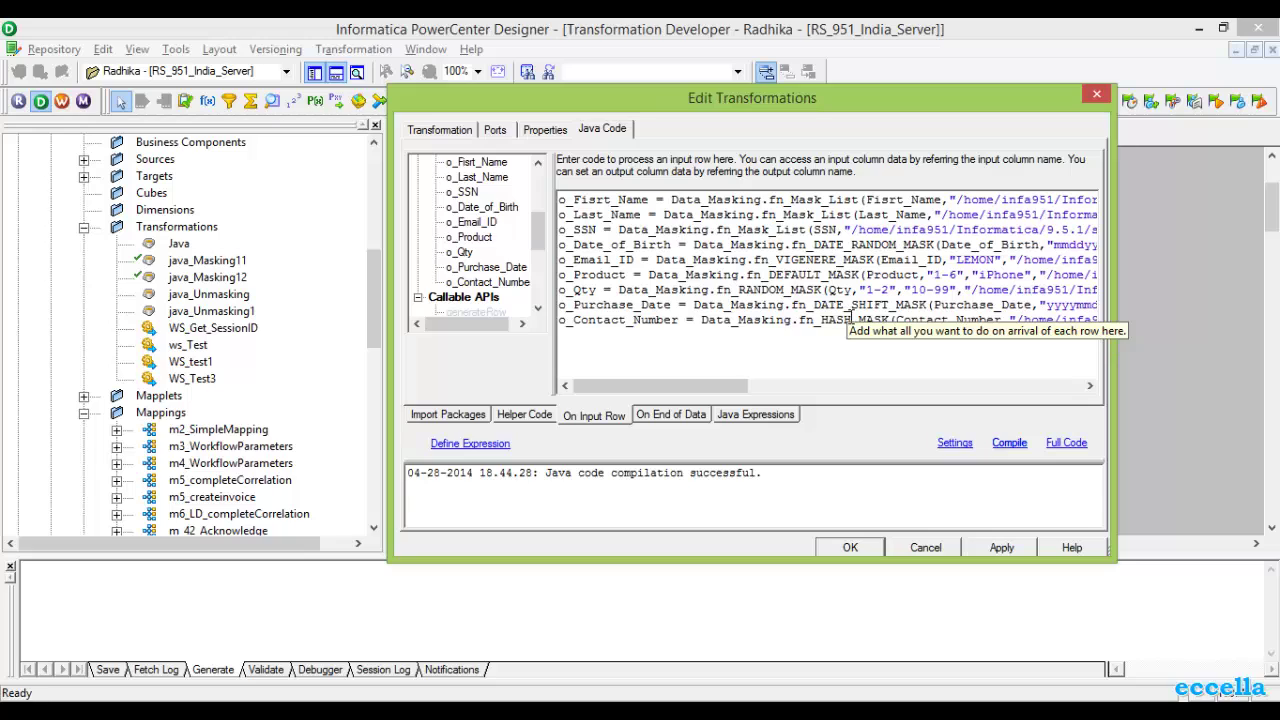
Review the Data_Mask JAR files in the transformation's classpath settings and accept the compiled java_Masking12 transformation.
{"action": "left_click", "coordinate": [955, 444]}
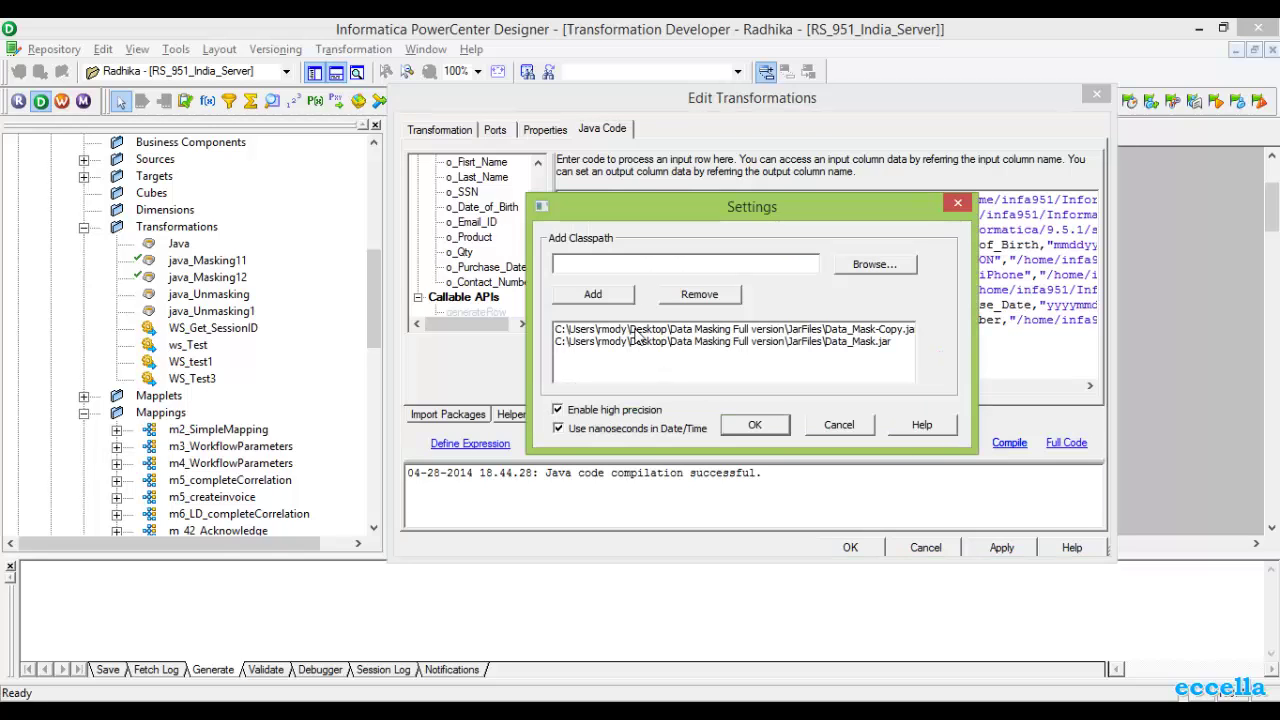
{"action": "left_click", "coordinate": [680, 329]}
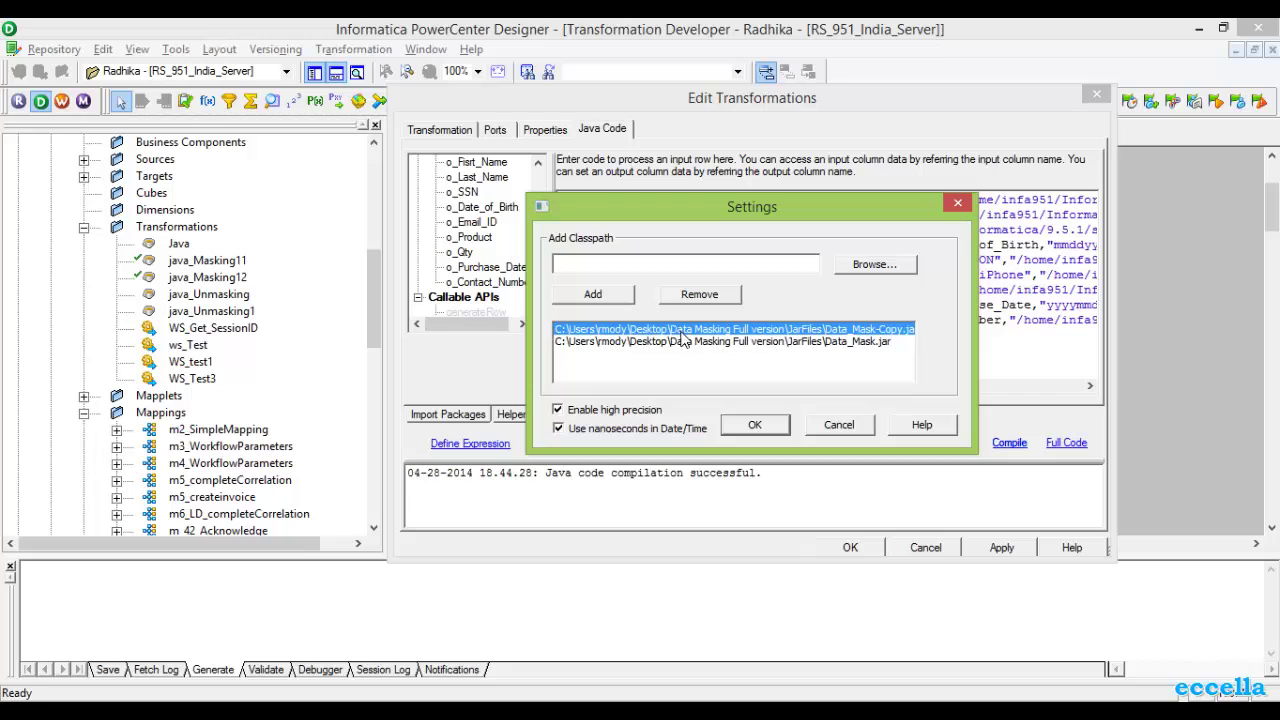
{"action": "left_click", "coordinate": [688, 341]}
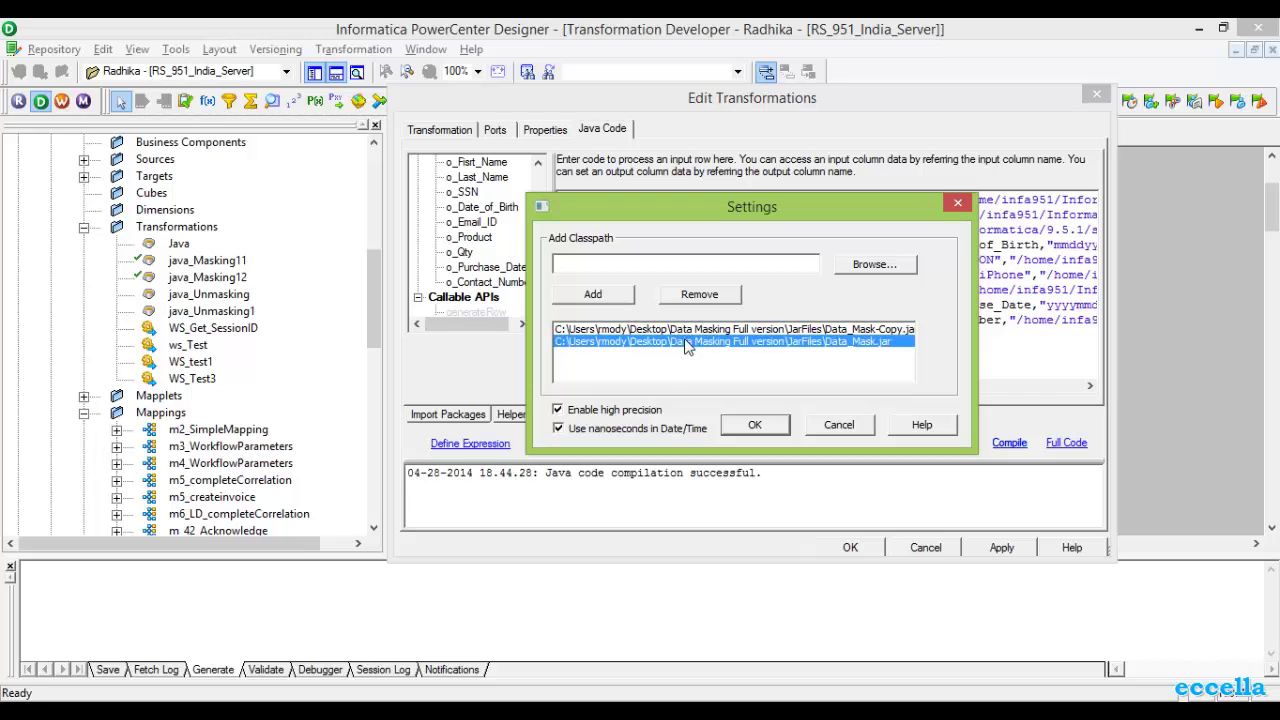
{"action": "left_click", "coordinate": [762, 427]}
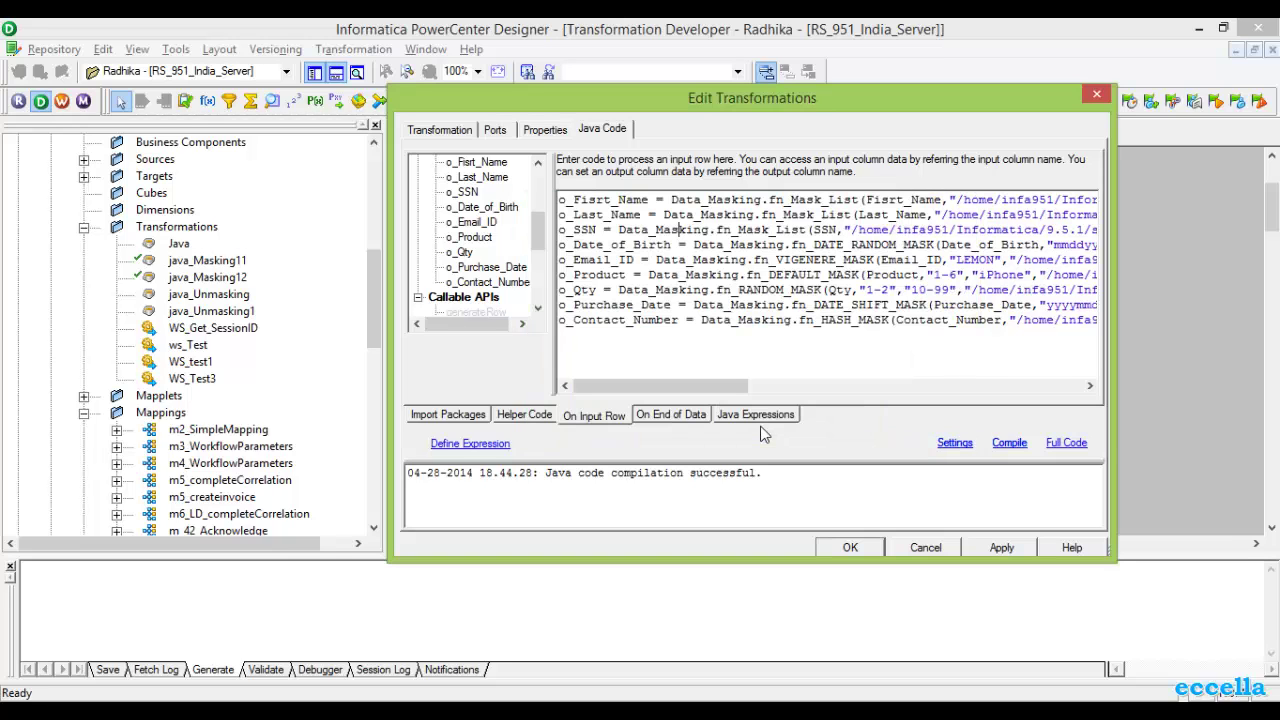
{"action": "left_click", "coordinate": [849, 547]}
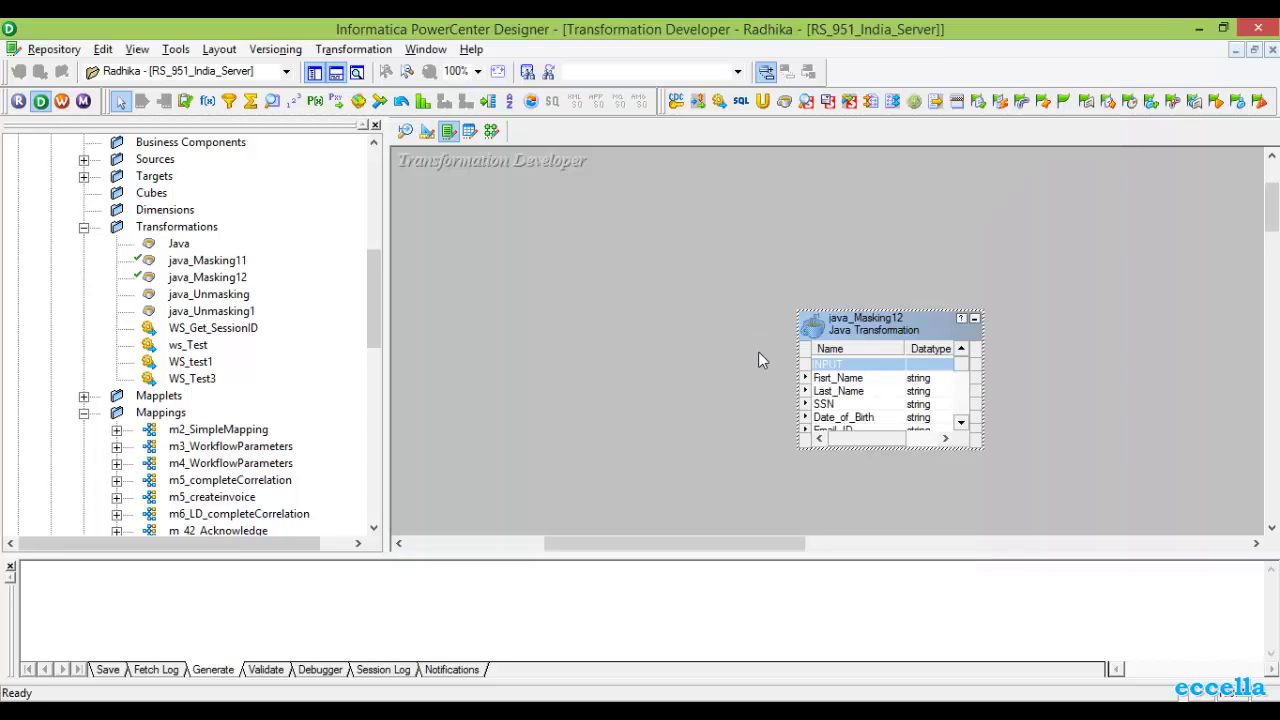
In the Mapping Designer, replace java_Masking11 with the java_Masking12 transformation in the m_Sample_Data_Mask mapping.
{"action": "left_click", "coordinate": [493, 132]}
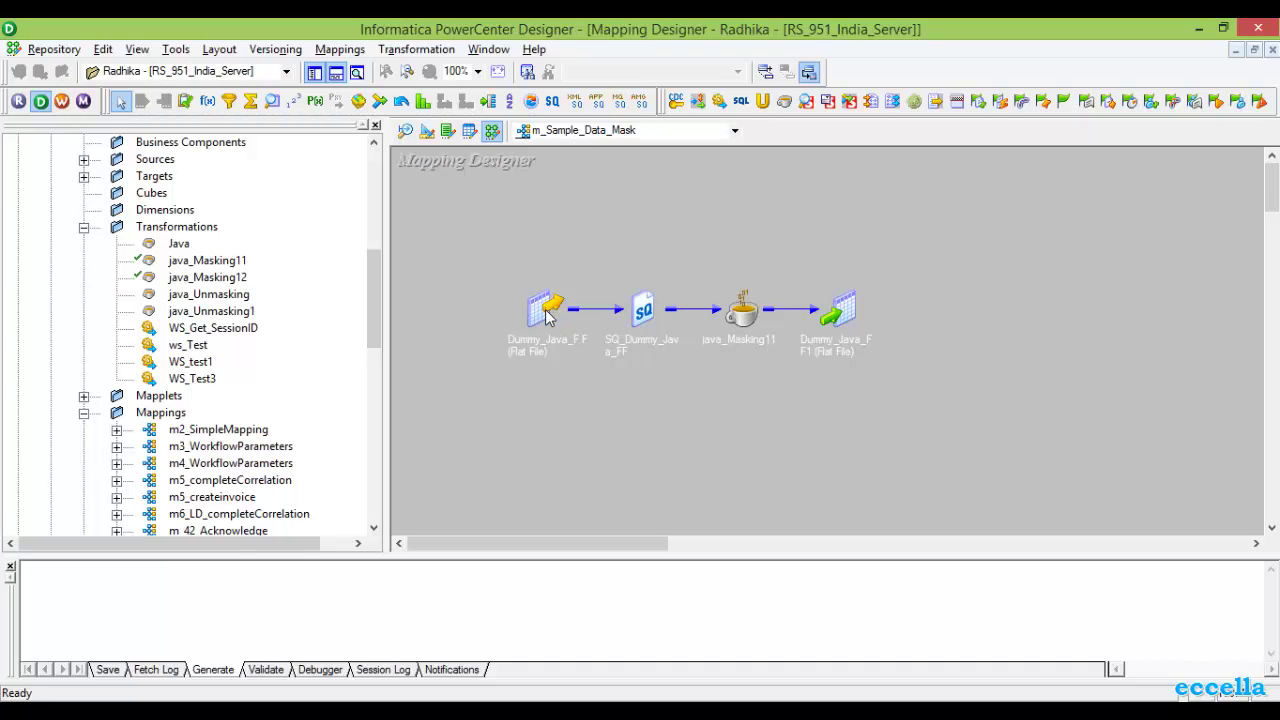
{"action": "left_click", "coordinate": [748, 317]}
{"action": "key", "text": "Delete"}
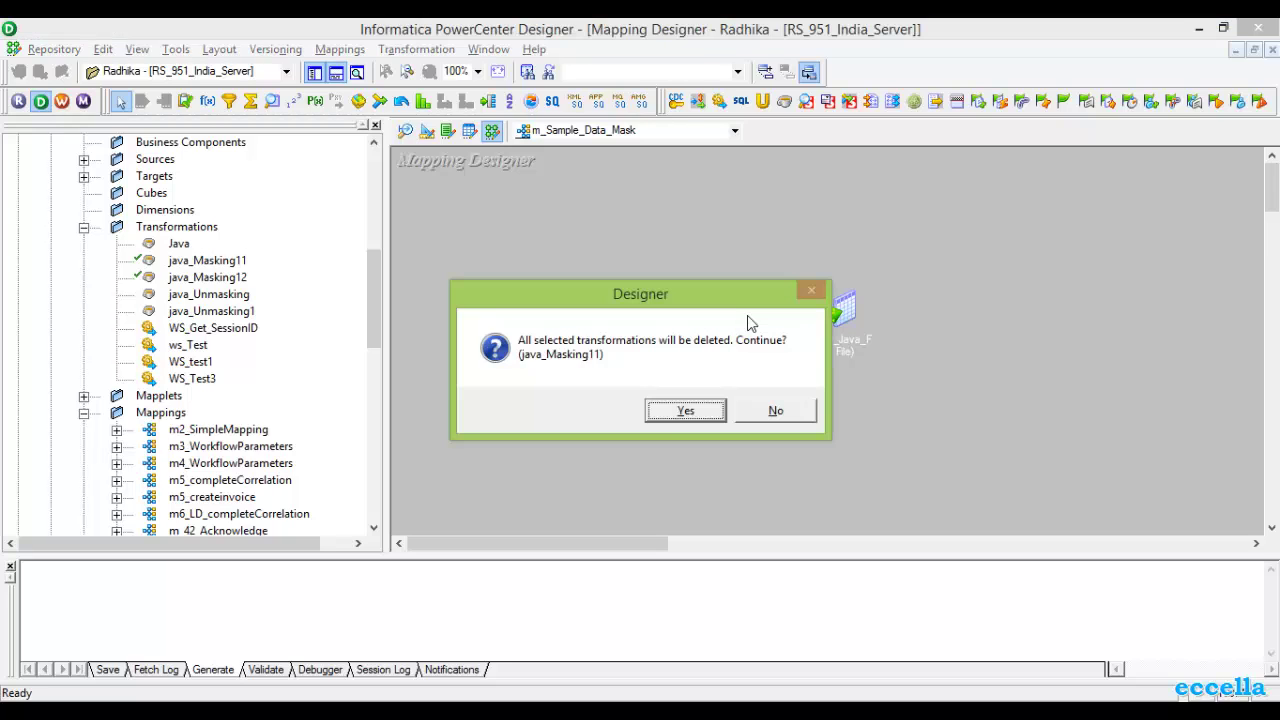
{"action": "left_click", "coordinate": [672, 414]}
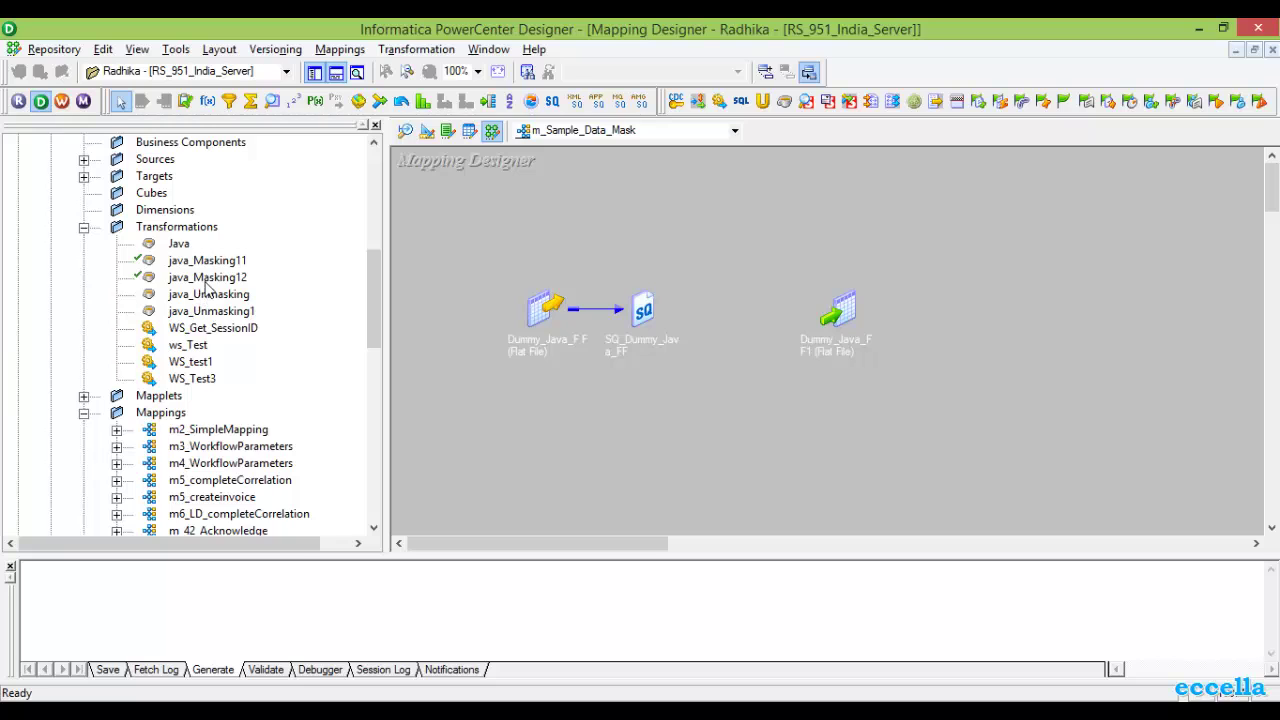
{"action": "left_click_drag", "start_coordinate": [206, 284], "coordinate": [772, 336]}
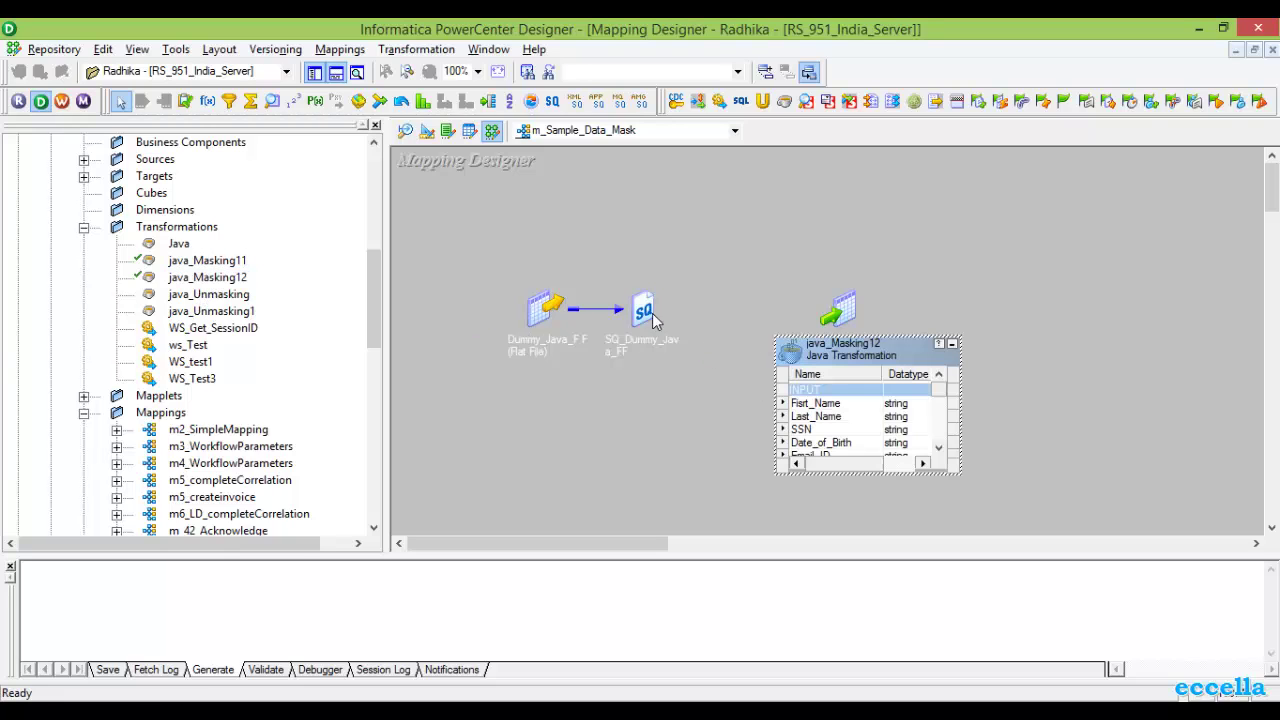
Arrange all mapping objects in expanded form, hide the navigator and output panes, and place java_Masking12 after the source qualifier.
{"action": "right_click", "coordinate": [630, 472]}
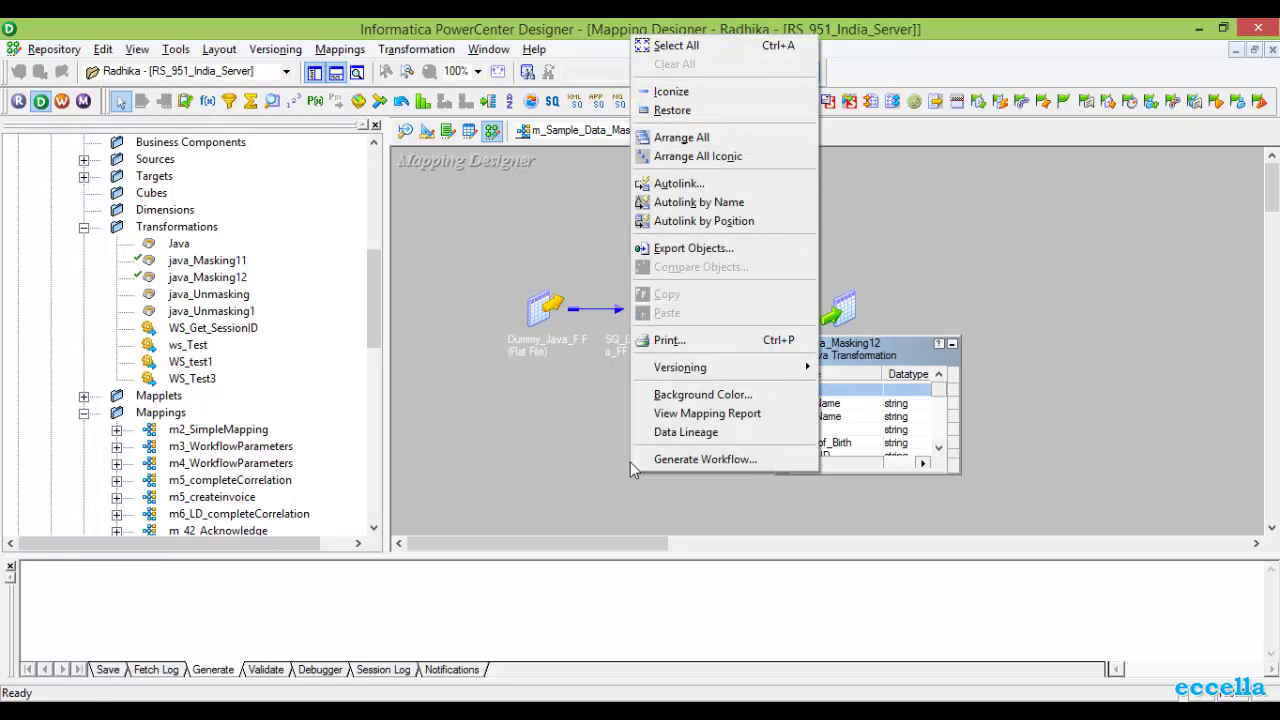
{"action": "left_click", "coordinate": [729, 137]}
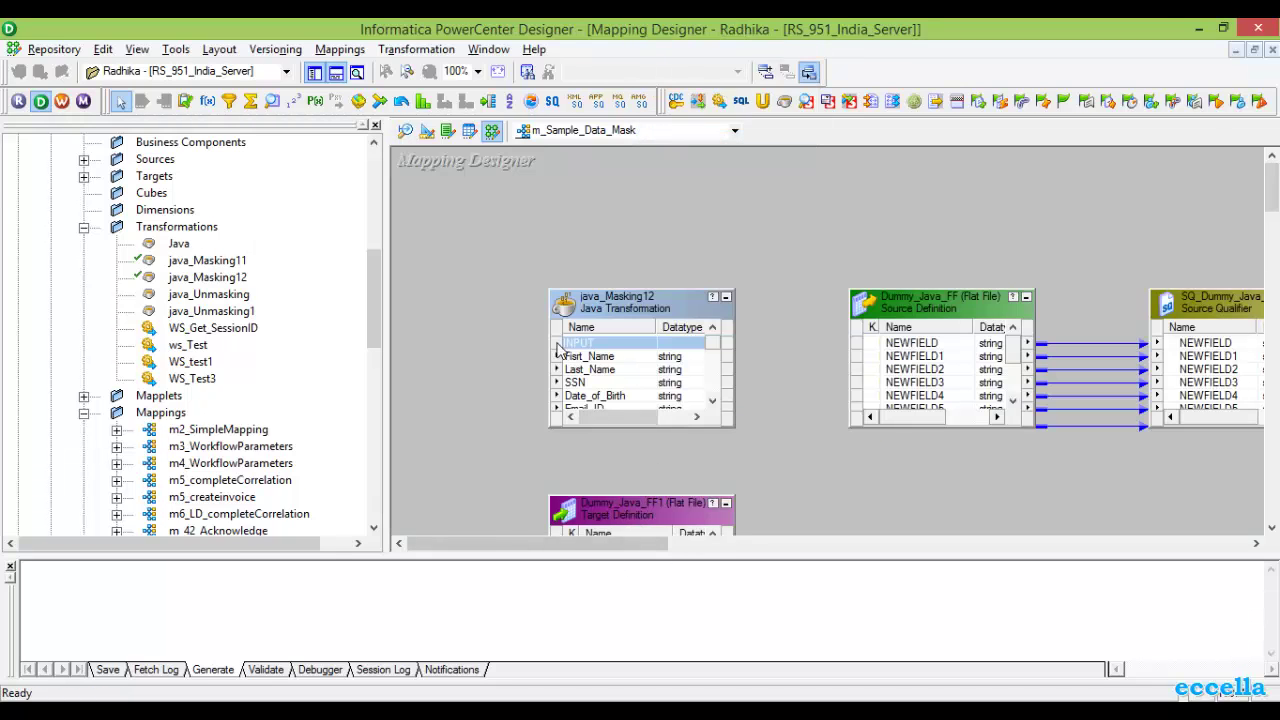
{"action": "left_click", "coordinate": [315, 73]}
{"action": "left_click", "coordinate": [336, 72]}
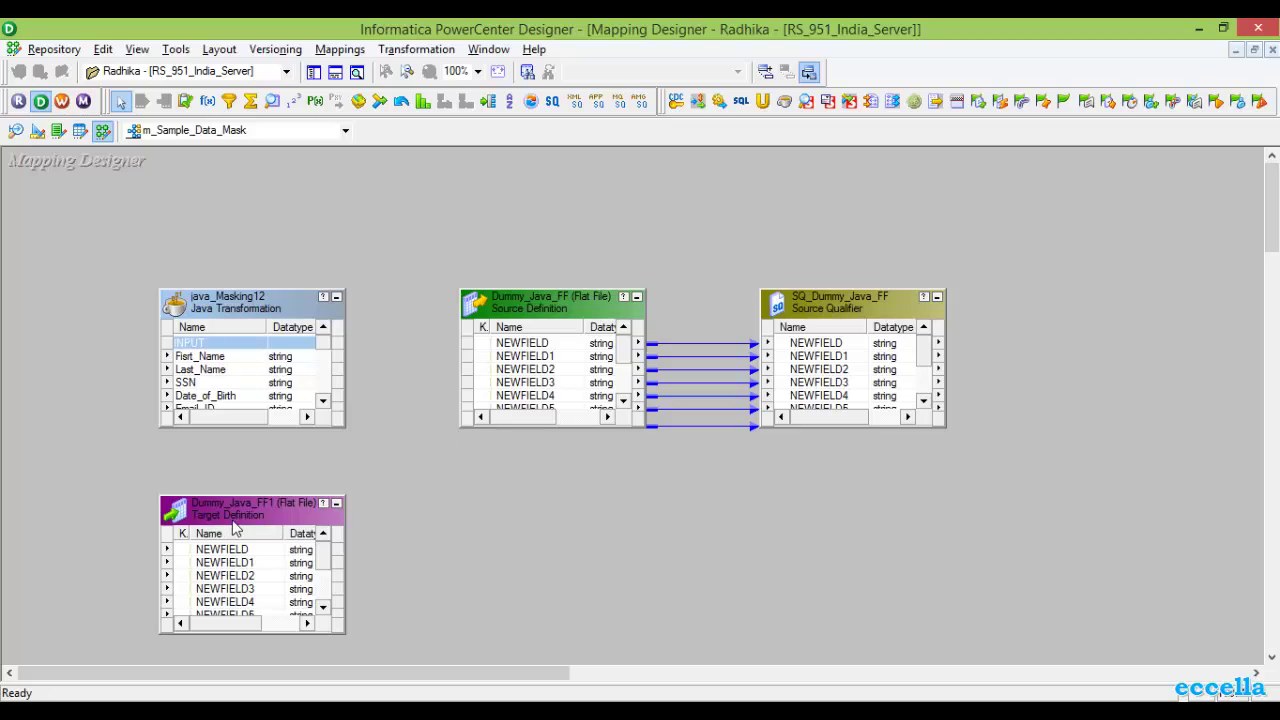
{"action": "left_click_drag", "start_coordinate": [299, 292], "coordinate": [1150, 332]}
Link all SQ_Dummy_Java_FF ports, NEWFIELD through NEWFIELD8, to the input ports of java_Masking12.
{"action": "double_click", "coordinate": [873, 344]}
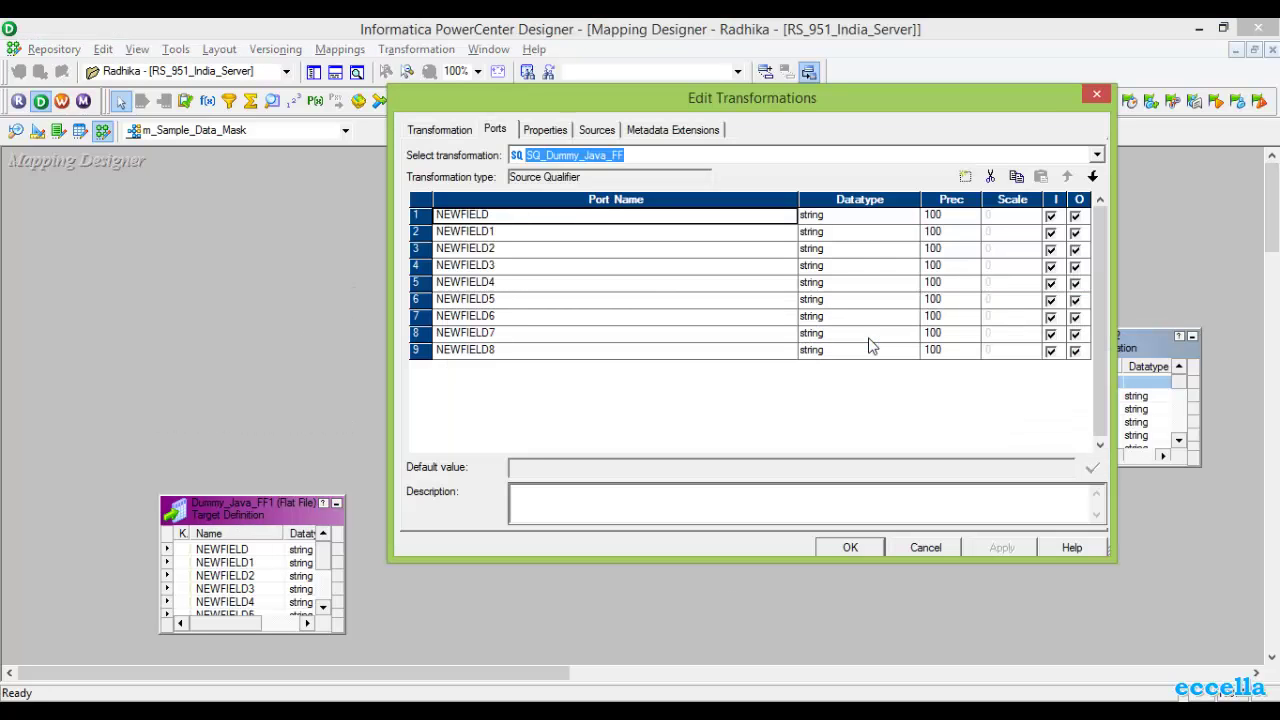
{"action": "left_click", "coordinate": [925, 548]}
{"action": "left_click", "coordinate": [813, 344]}
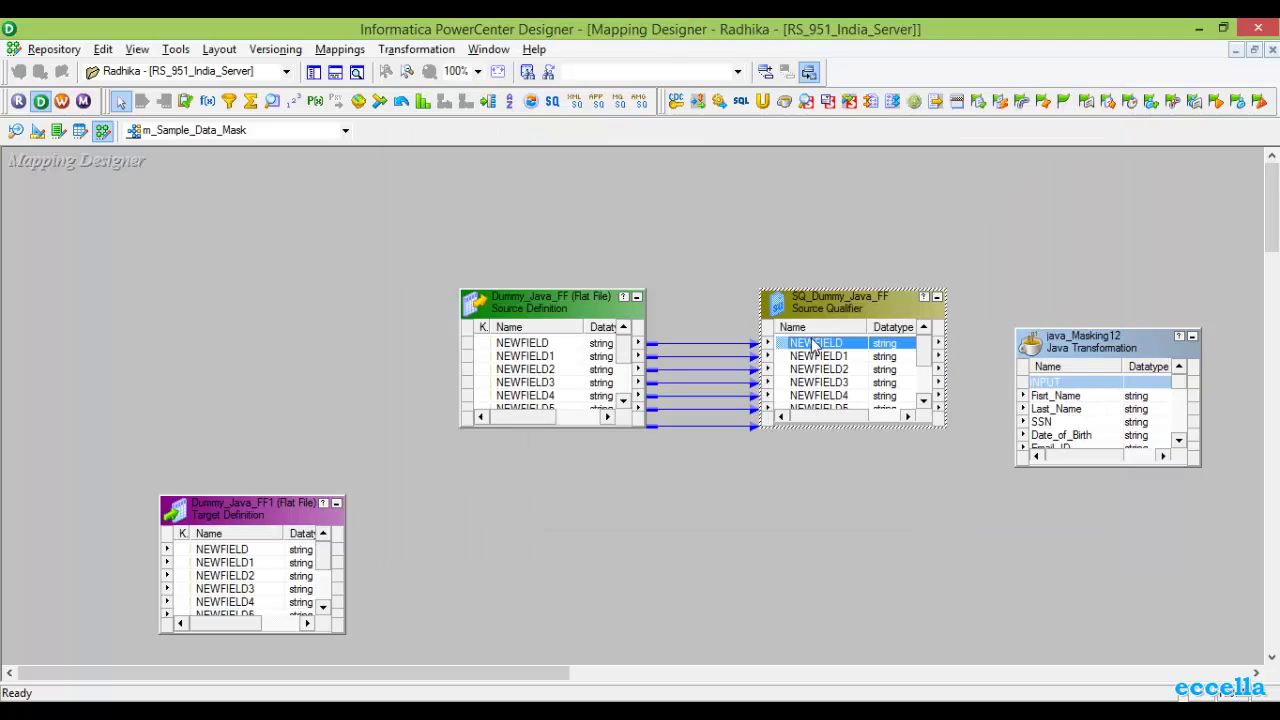
{"action": "key", "text": "shift+Down"}
{"action": "key", "text": "shift+Down"}
{"action": "key", "text": "shift+Down"}
{"action": "key", "text": "shift+Down"}
{"action": "key", "text": "shift+Down"}
{"action": "key", "text": "shift+Down"}
{"action": "key", "text": "shift+Down"}
{"action": "key", "text": "shift+Down"}
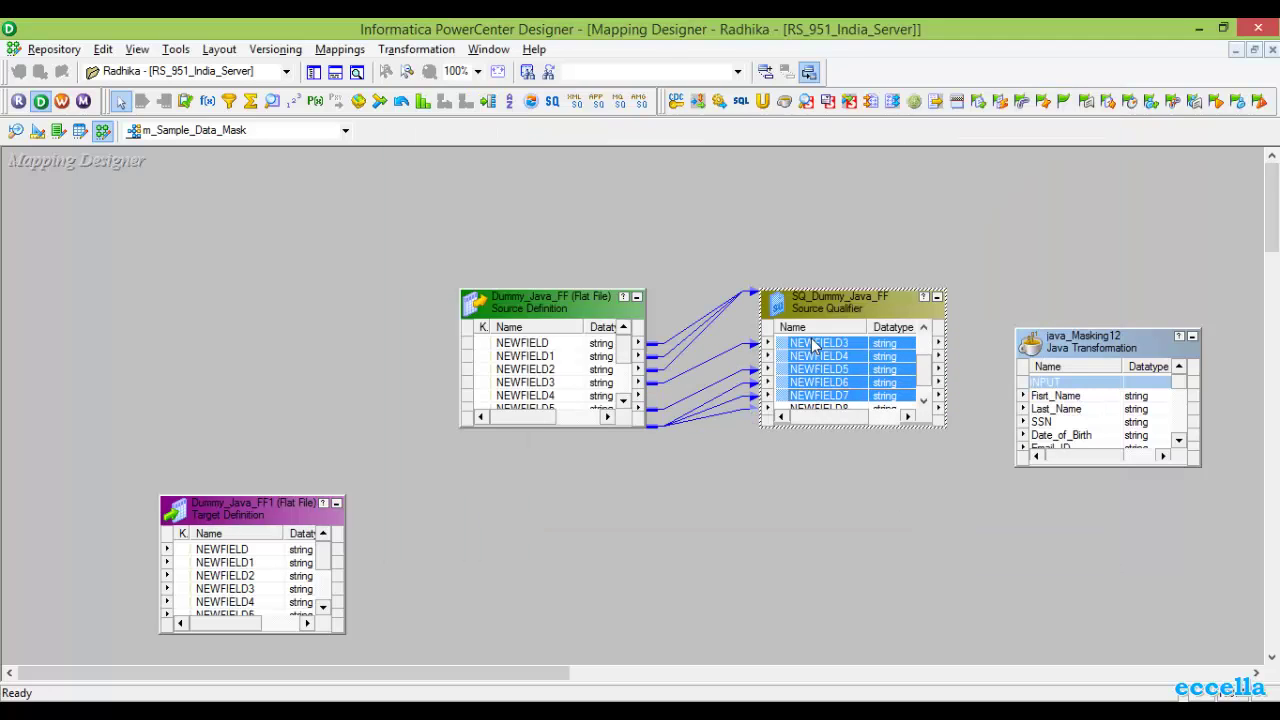
{"action": "left_click_drag", "start_coordinate": [813, 344], "coordinate": [1074, 414]}
{"action": "left_click", "coordinate": [585, 408]}
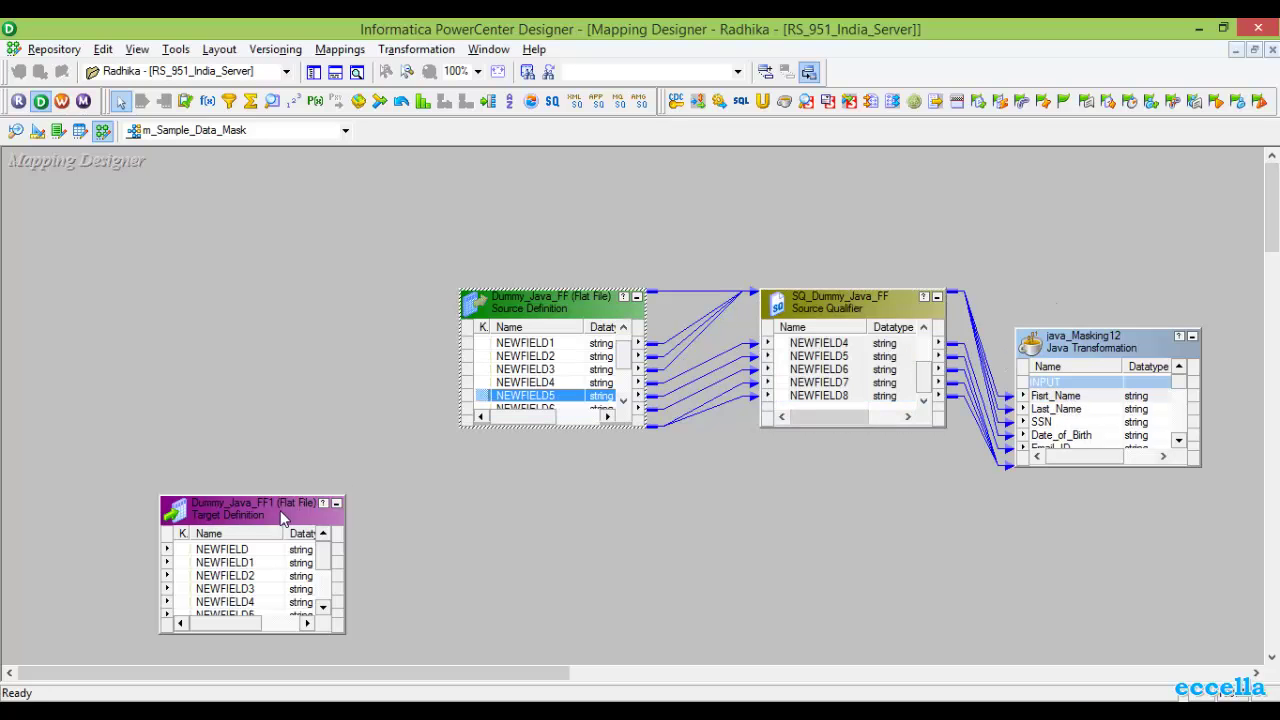
Place the Dummy_Java_FF1 target below java_Masking12 and enlarge java_Masking12 upward to show its output ports.
{"action": "left_click", "coordinate": [305, 509]}
{"action": "left_click_drag", "start_coordinate": [308, 510], "coordinate": [1136, 535]}
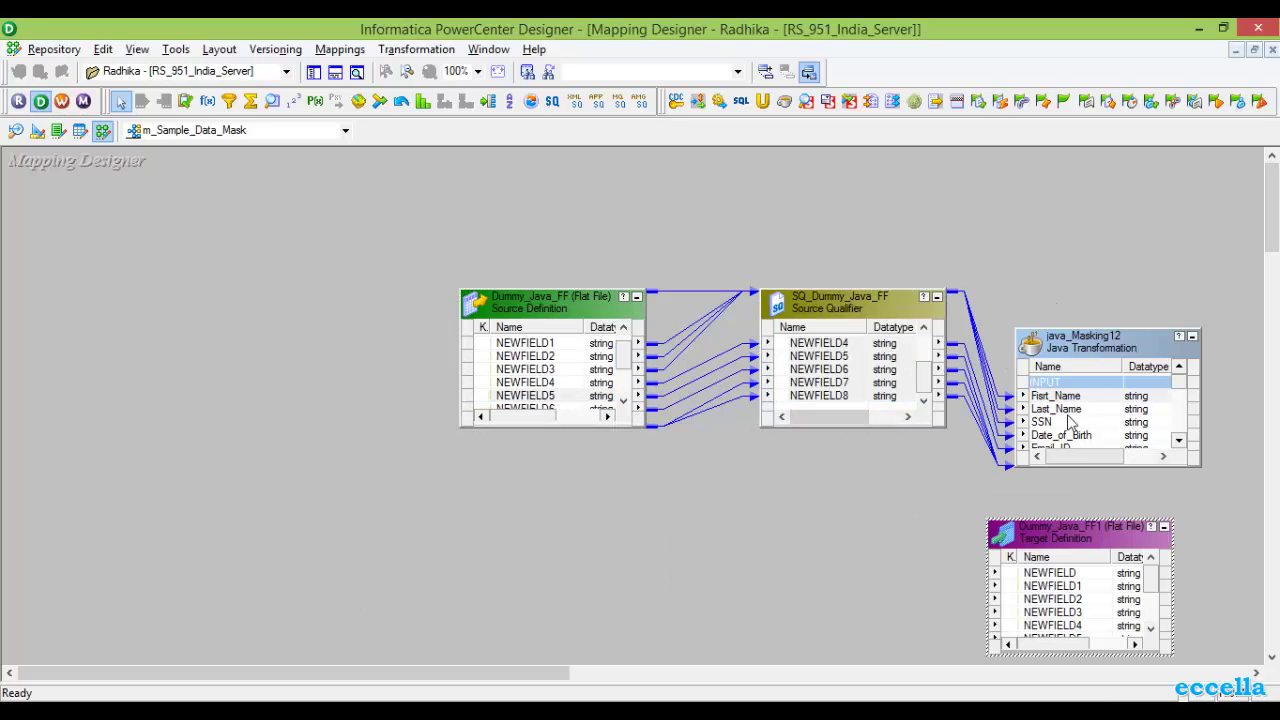
{"action": "left_click_drag", "start_coordinate": [1064, 329], "coordinate": [1064, 149]}
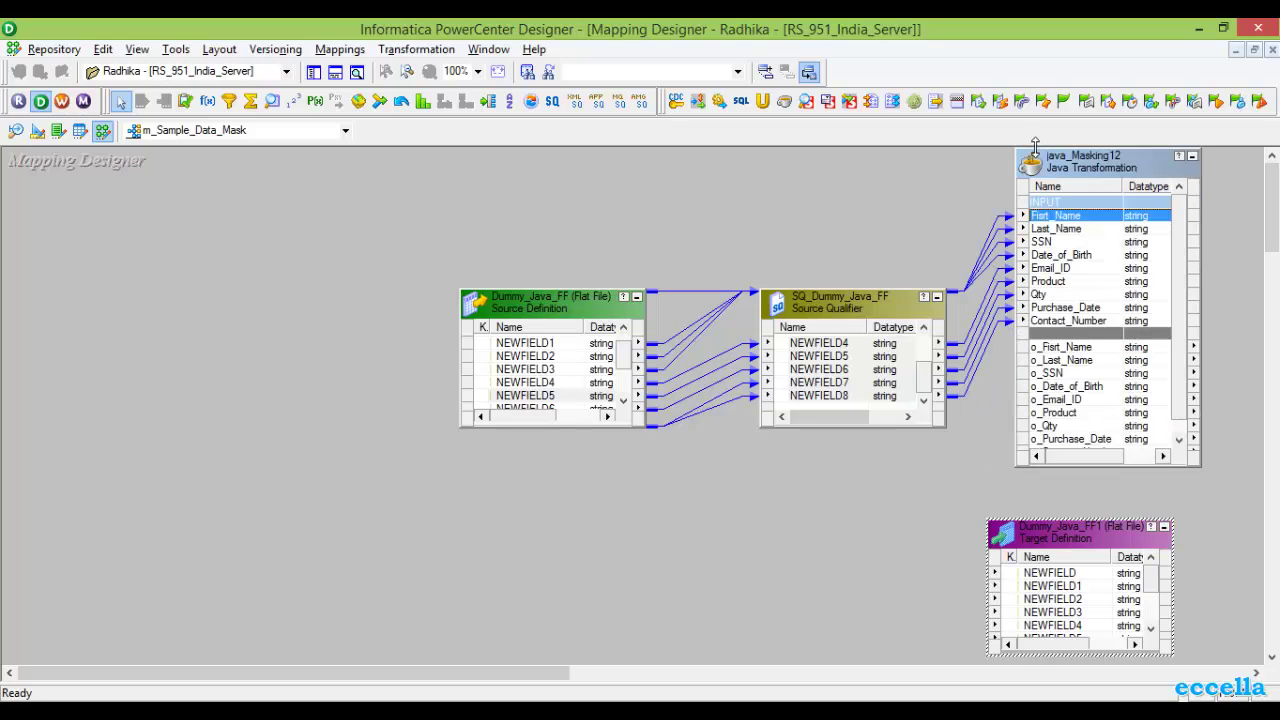
Link the java_Masking12 output ports, o_Fisrt_Name through o_Contact_Number, to the Dummy_Java_FF1 target and save the mapping.
{"action": "left_click", "coordinate": [1079, 347]}
{"action": "key", "text": "shift+Down"}
{"action": "key", "text": "shift+Down"}
{"action": "key", "text": "shift+Down"}
{"action": "key", "text": "shift+Down"}
{"action": "key", "text": "shift+Down"}
{"action": "key", "text": "shift+Down"}
{"action": "key", "text": "shift+Down"}
{"action": "key", "text": "shift+Down"}
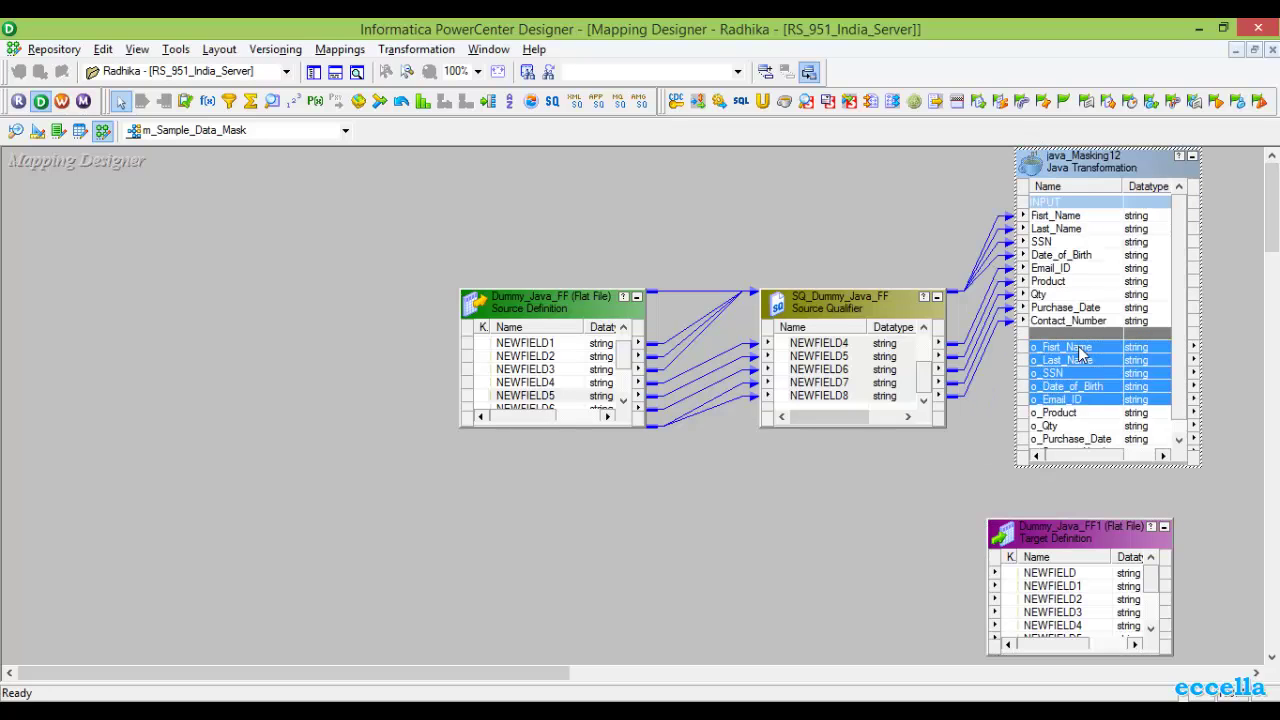
{"action": "left_click_drag", "start_coordinate": [1093, 342], "coordinate": [1014, 572]}
{"action": "key", "text": "ctrl+s"}
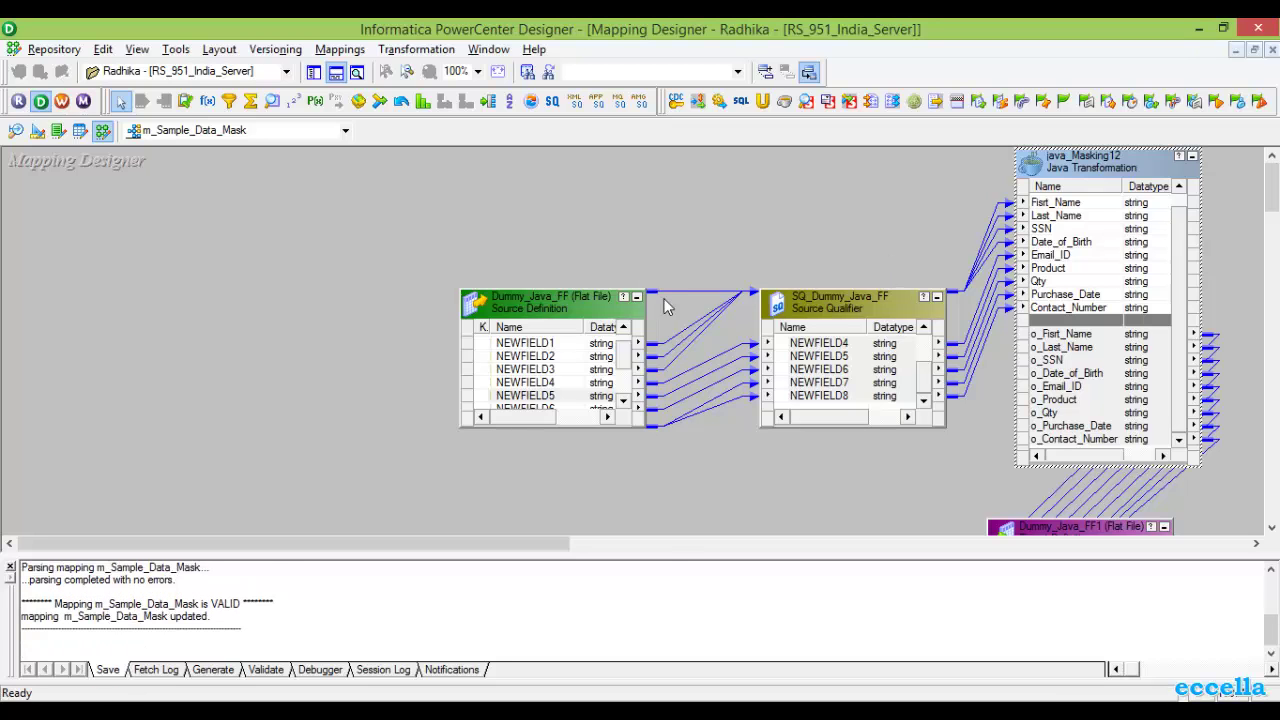
Switch to Informatica PowerCenter Workflow Manager and try to refresh the mapping of the s_m_Mask session.
{"action": "key", "text": "alt+Tab"}
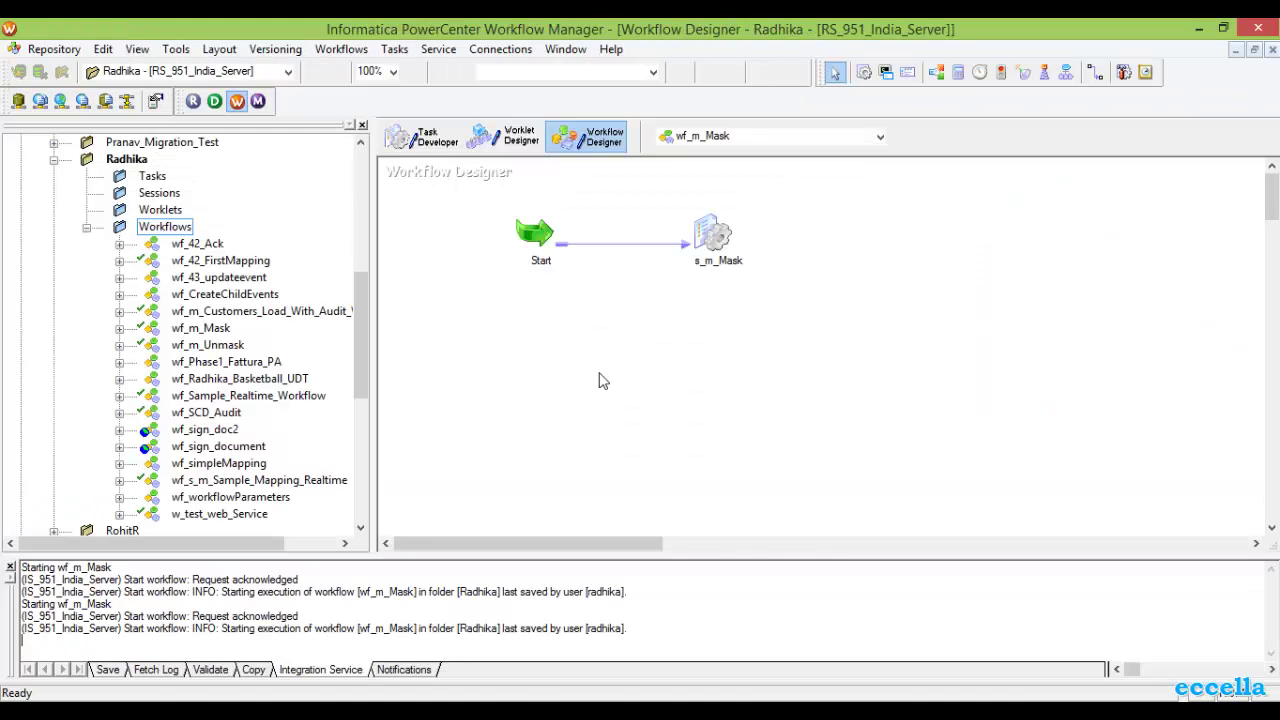
{"action": "left_click", "coordinate": [712, 234]}
{"action": "right_click", "coordinate": [712, 234]}
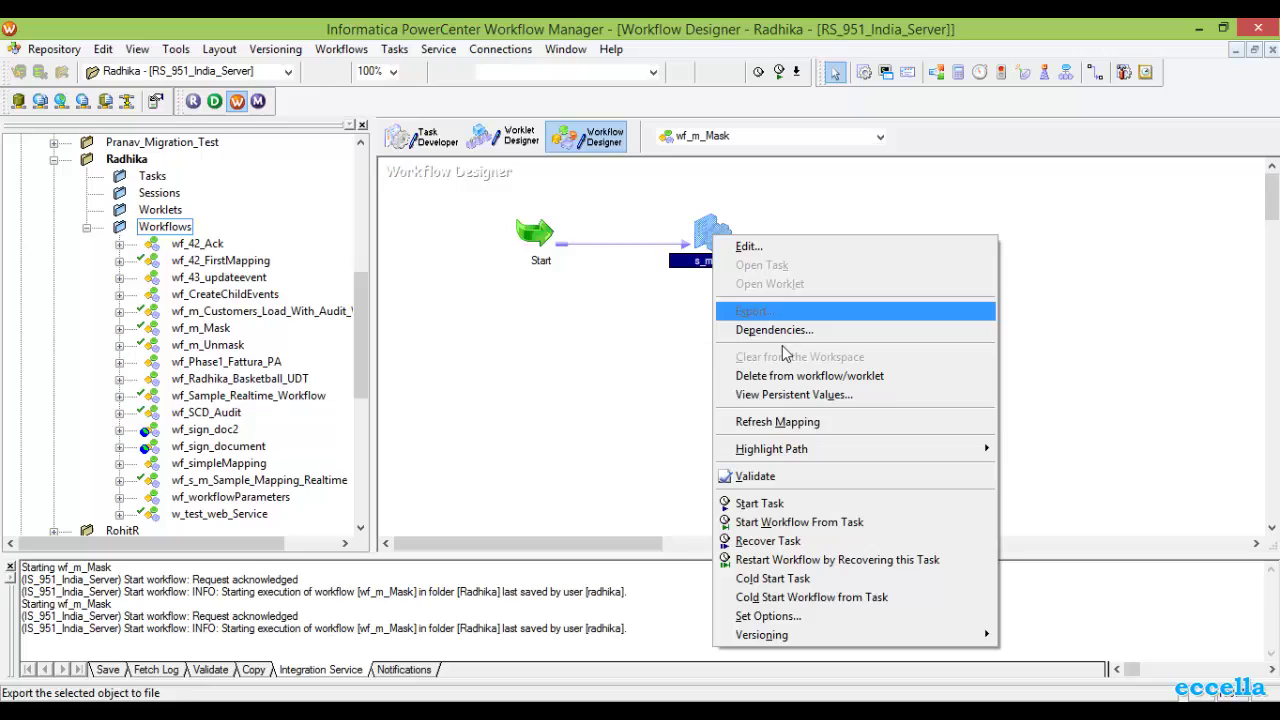
{"action": "left_click", "coordinate": [800, 428]}
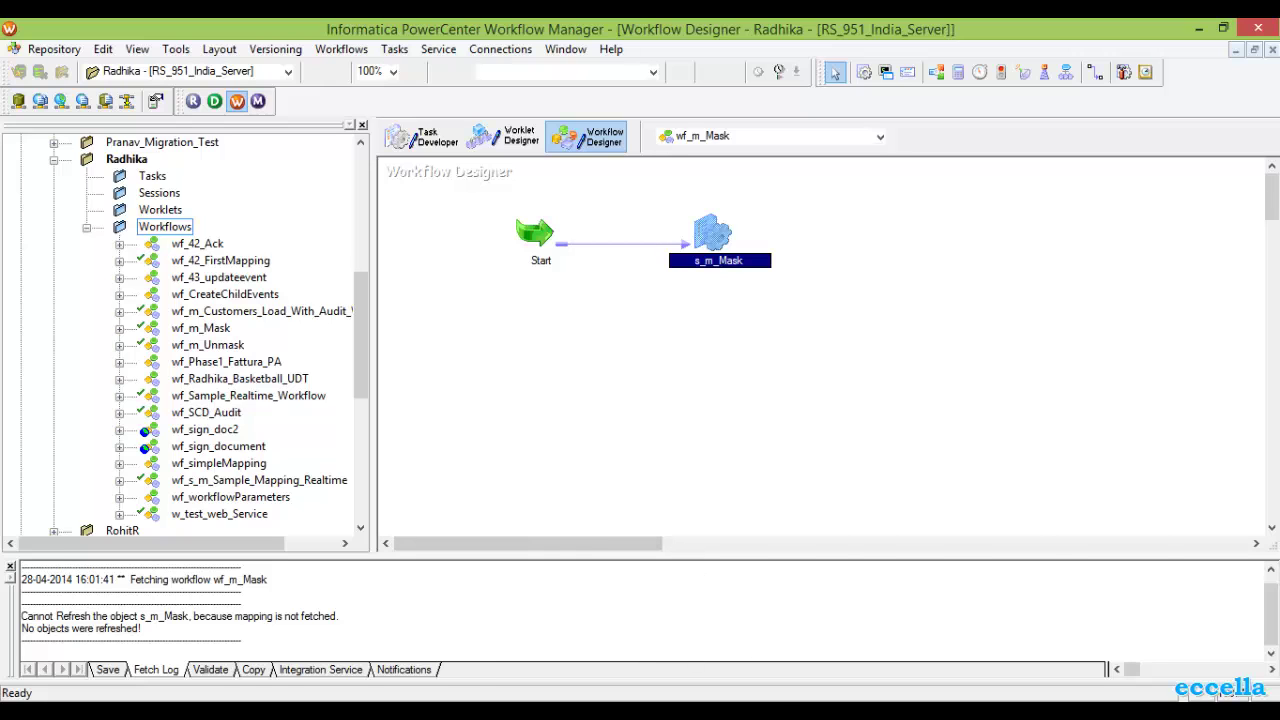
Return to Informatica PowerCenter Designer and try to save the m_Sample_Data_Mask mapping again.
{"action": "key", "text": "alt+Tab"}
{"action": "key", "text": "ctrl+s"}
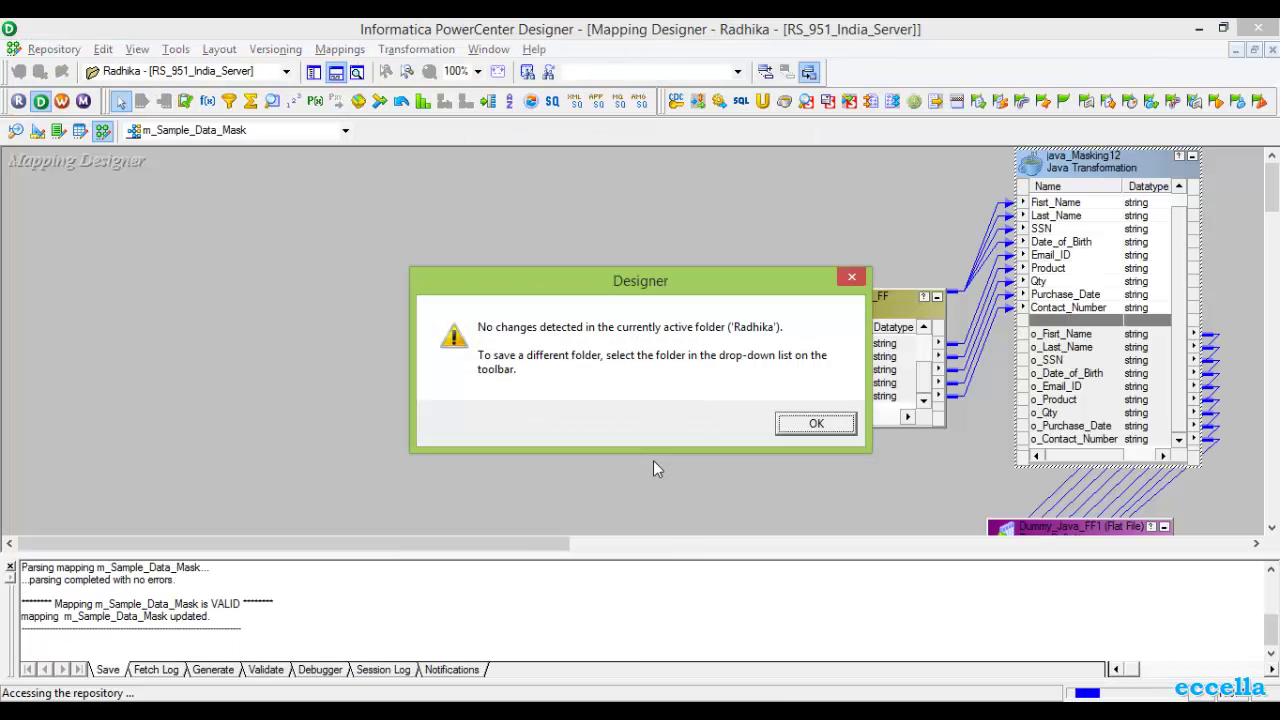
{"action": "left_click", "coordinate": [815, 423]}
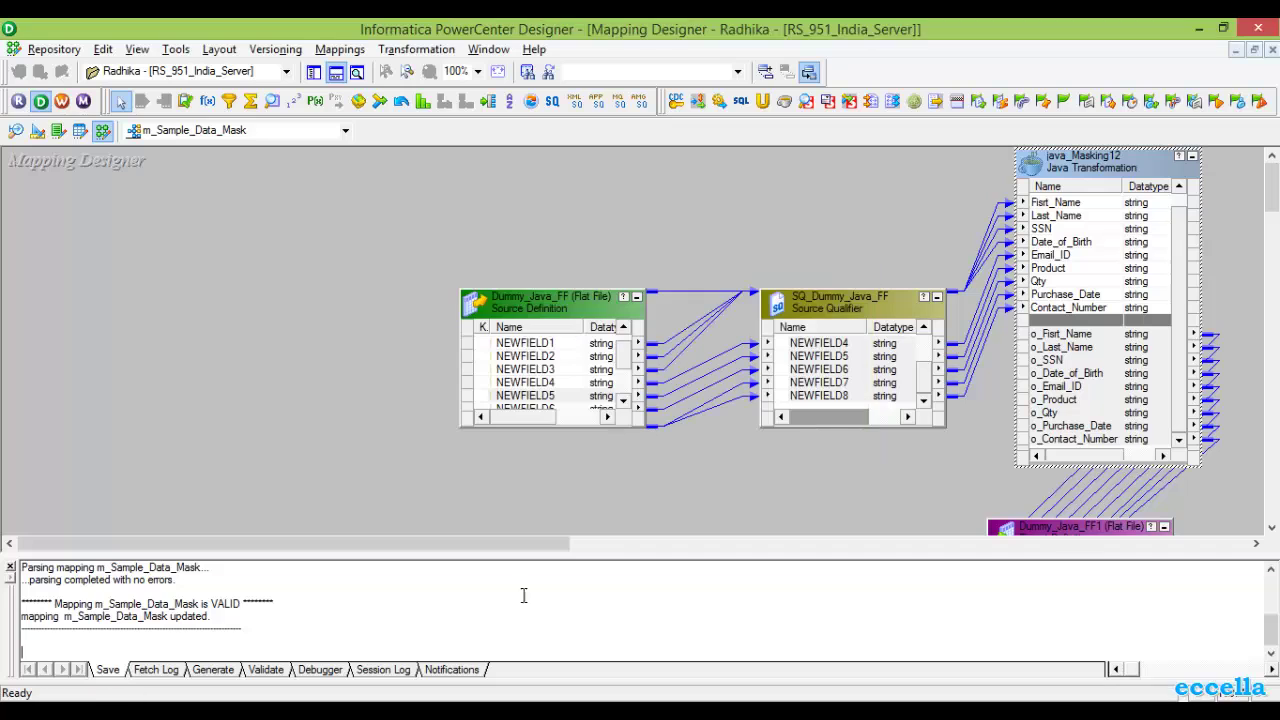
In Workflow Manager, fetch the changed mapping into the s_m_Mask session, check its java_Masking12 properties, and save the wf_m_Mask workflow.
{"action": "key", "text": "alt+Tab"}
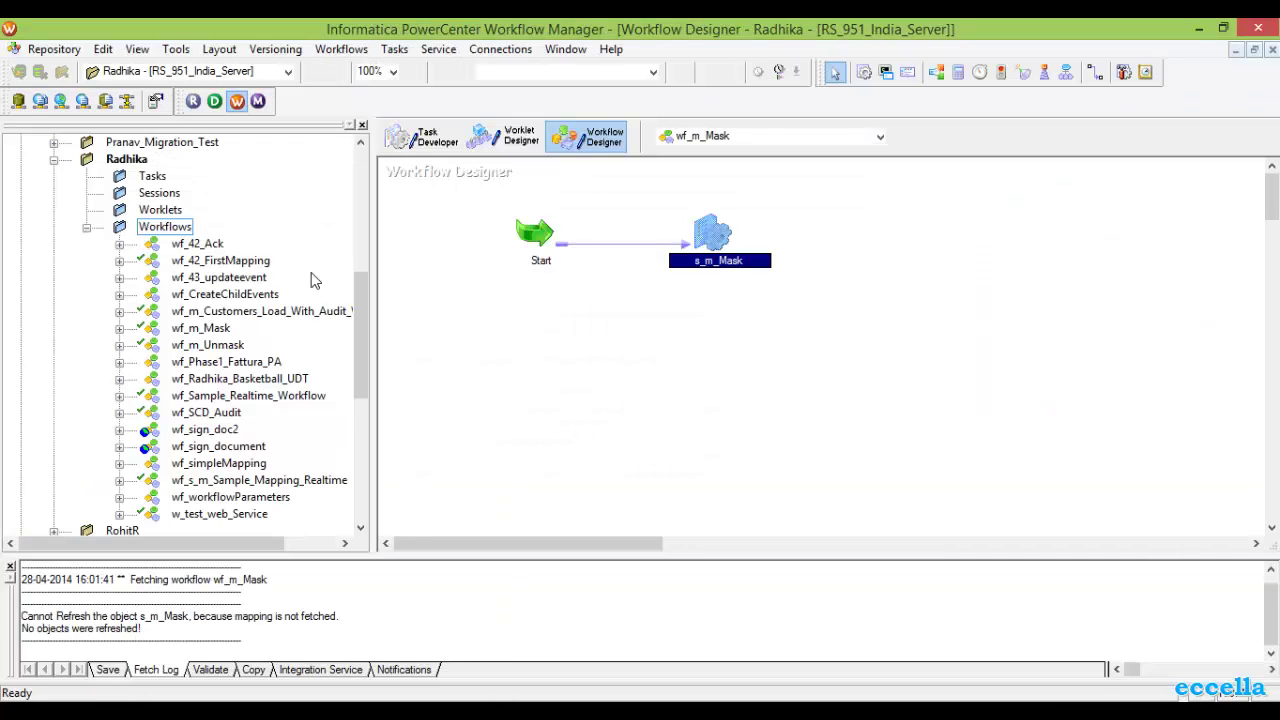
{"action": "double_click", "coordinate": [712, 236]}
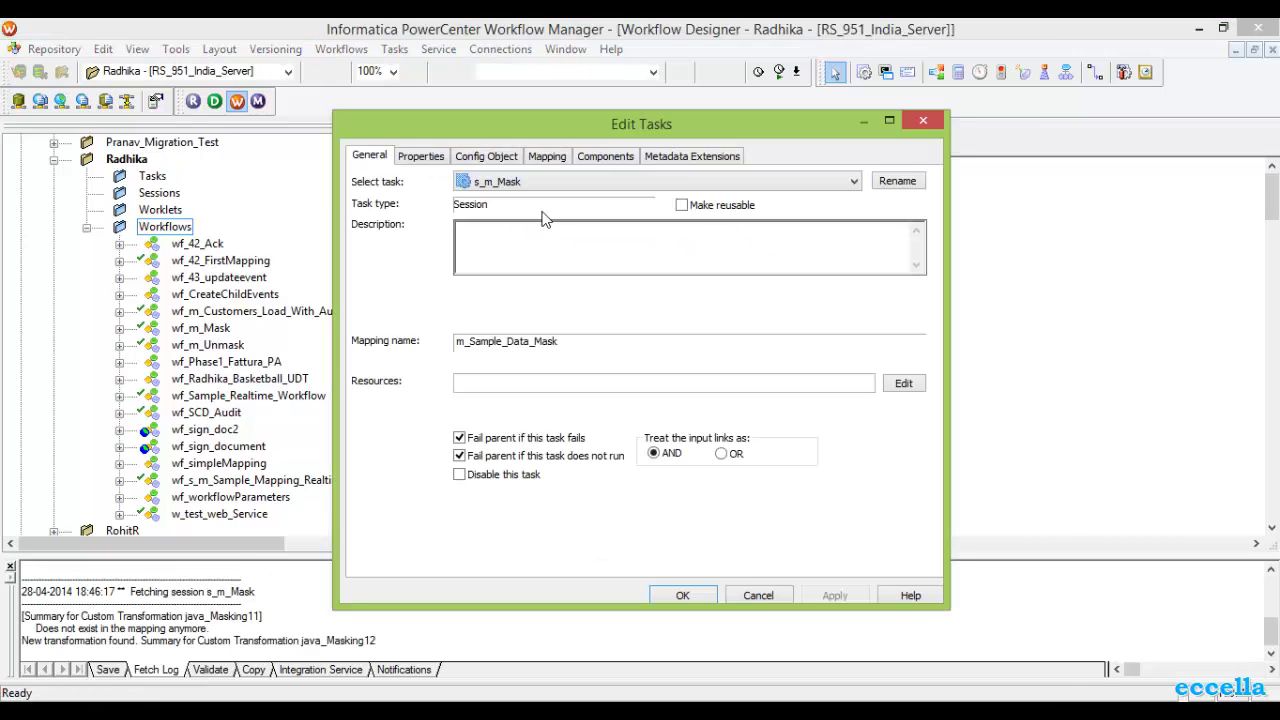
{"action": "left_click", "coordinate": [545, 157]}
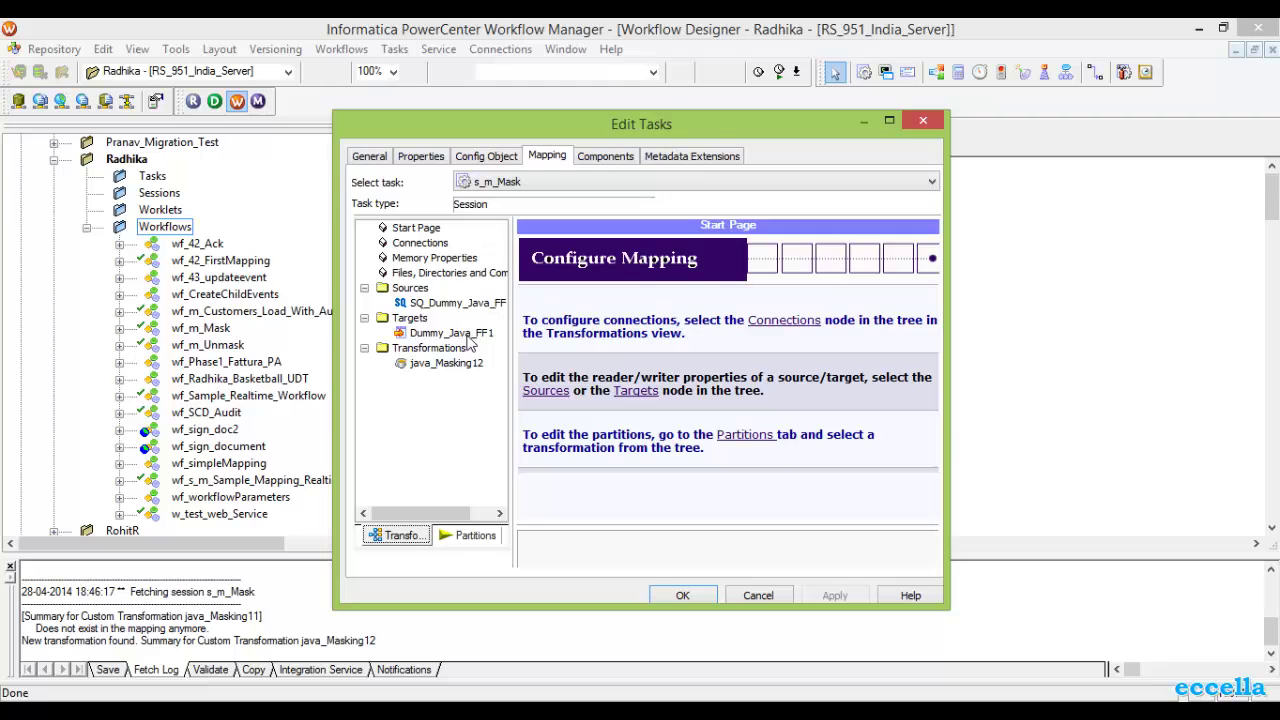
{"action": "left_click", "coordinate": [466, 334]}
{"action": "left_click", "coordinate": [460, 364]}
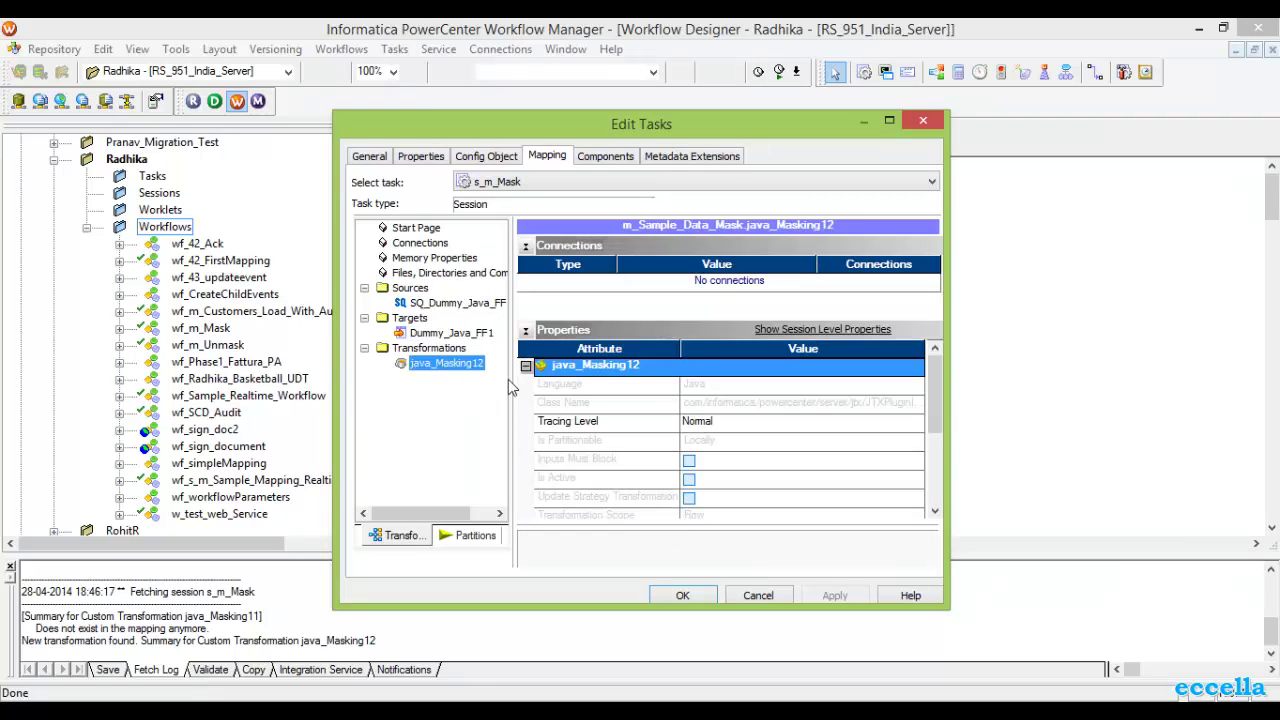
{"action": "left_click", "coordinate": [684, 598]}
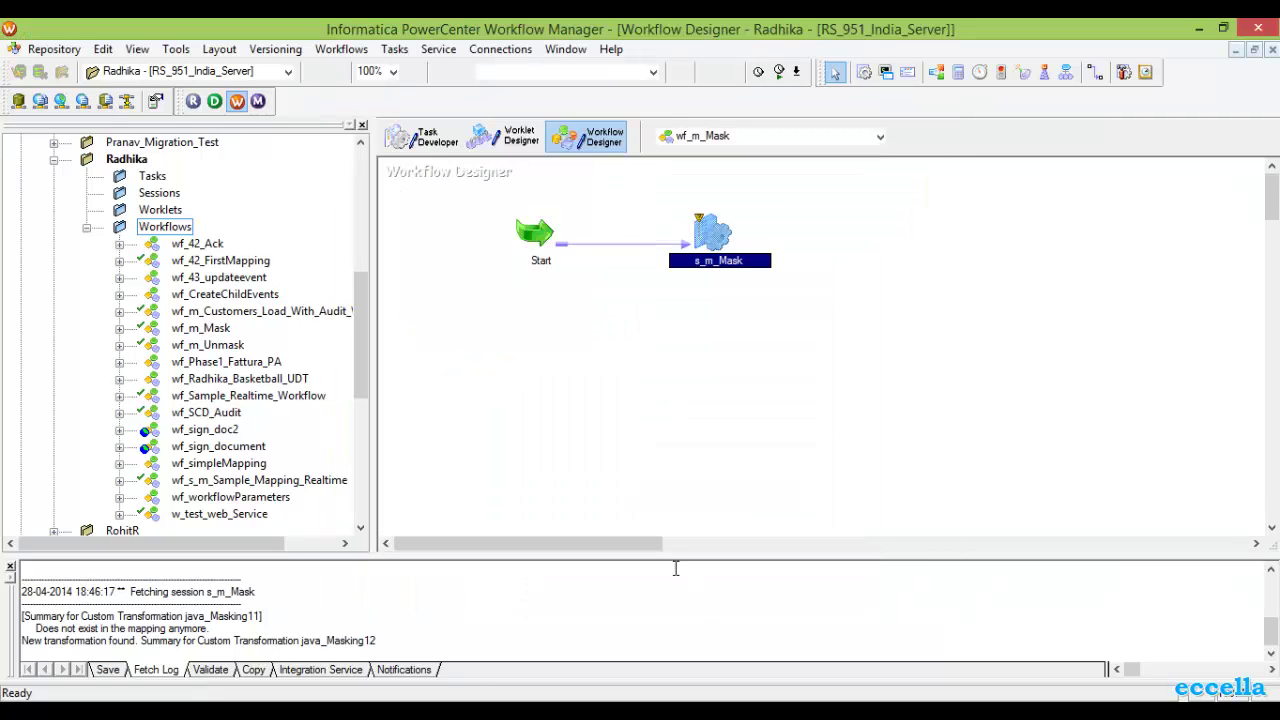
{"action": "key", "text": "ctrl+s"}
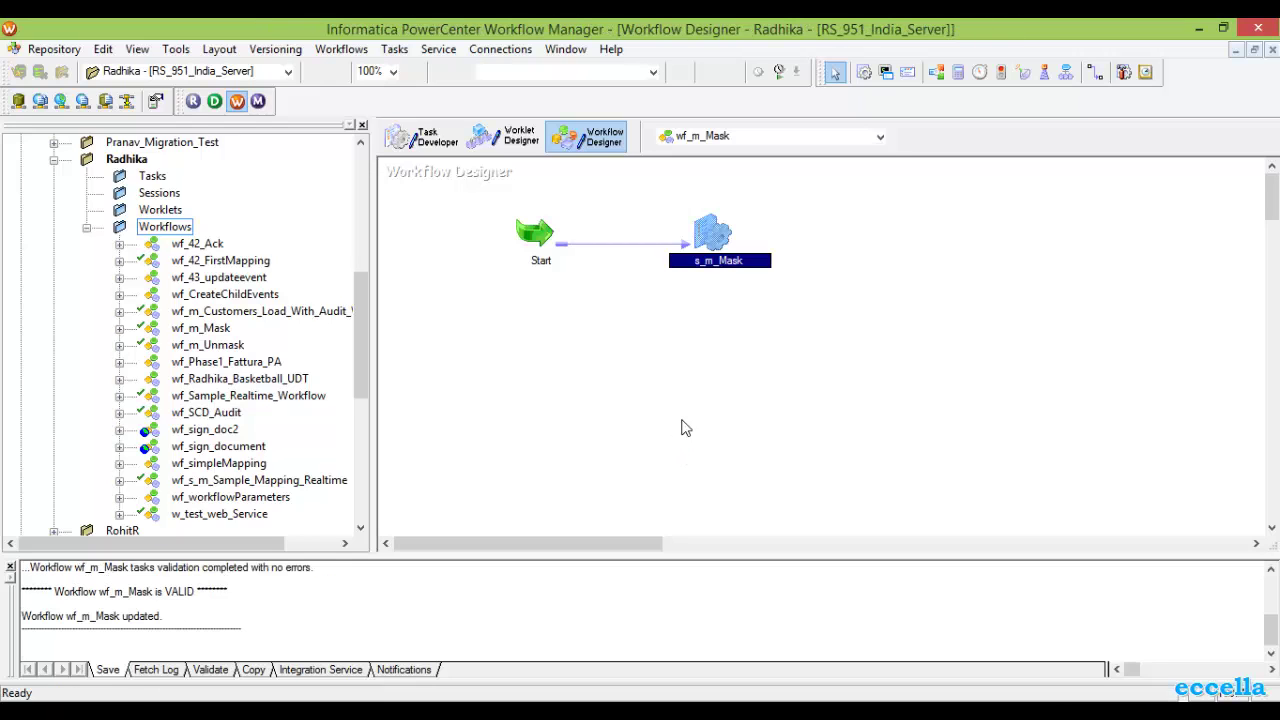
{"action": "left_click", "coordinate": [645, 387]}
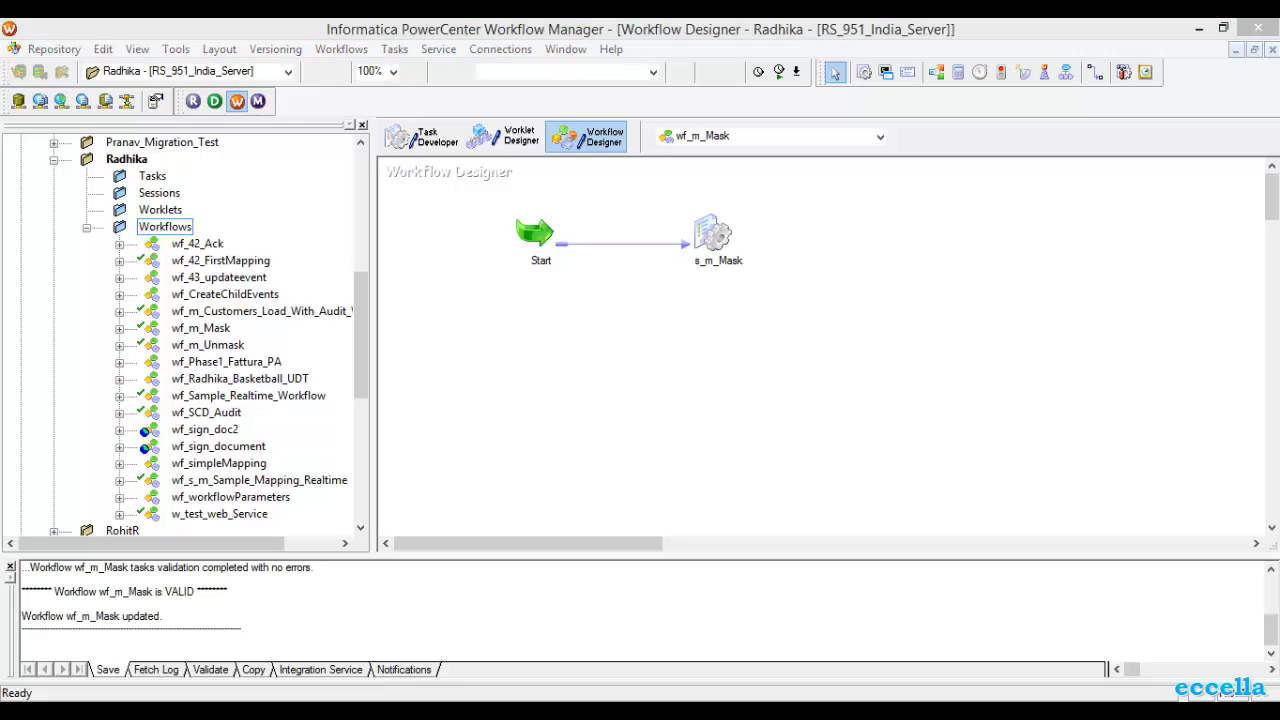
Switch to WinSCP and open the remote Informatica/9.5.1/server/bin folder.
{"action": "left_click", "coordinate": [160, 610]}
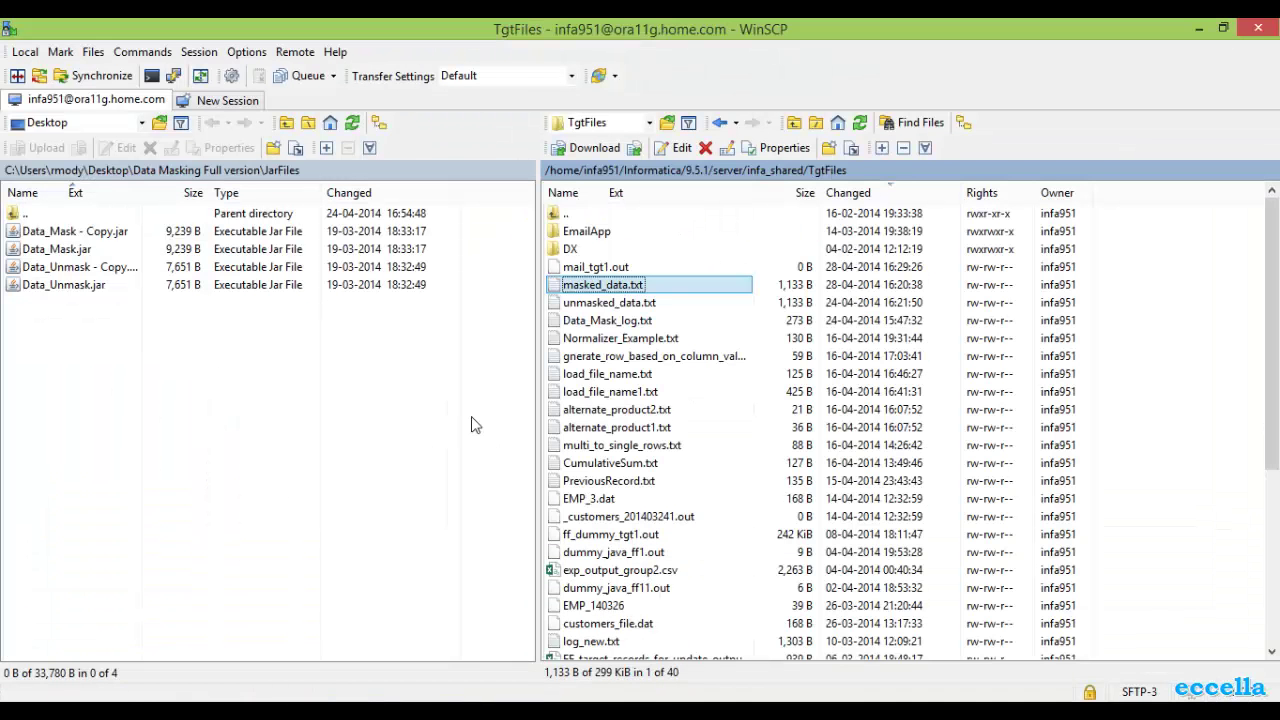
{"action": "left_click", "coordinate": [726, 176]}
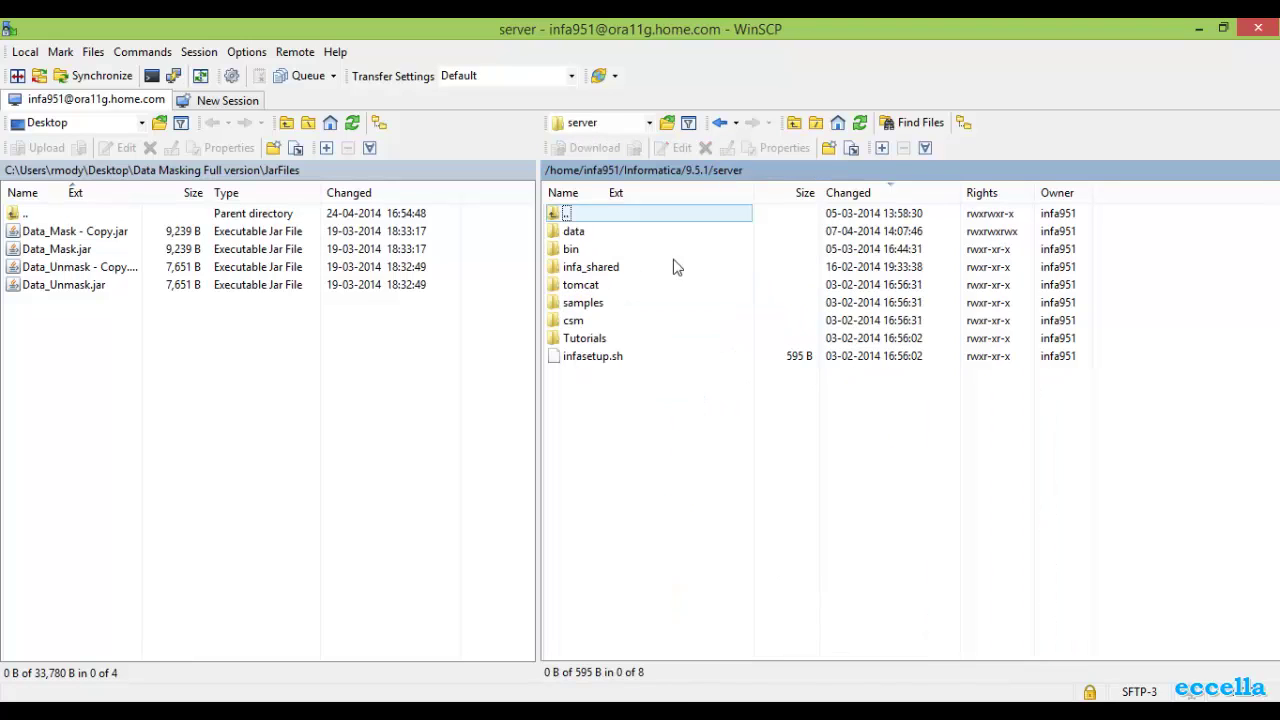
{"action": "left_click", "coordinate": [590, 252]}
{"action": "double_click", "coordinate": [590, 252]}
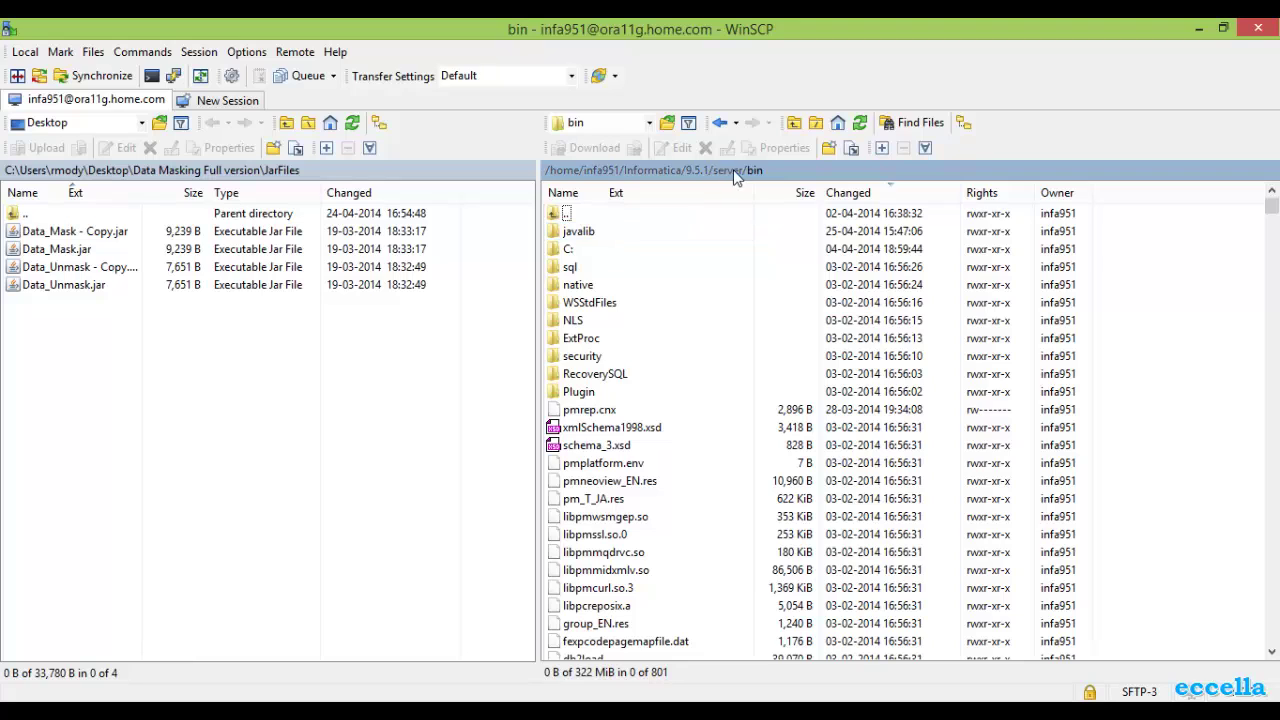
Open the remote javalib folder and select Data_Mask.jar, Data_Mask - Copy.jar and Data_Unmask.jar to check the deployed JAR files.
{"action": "double_click", "coordinate": [585, 231]}
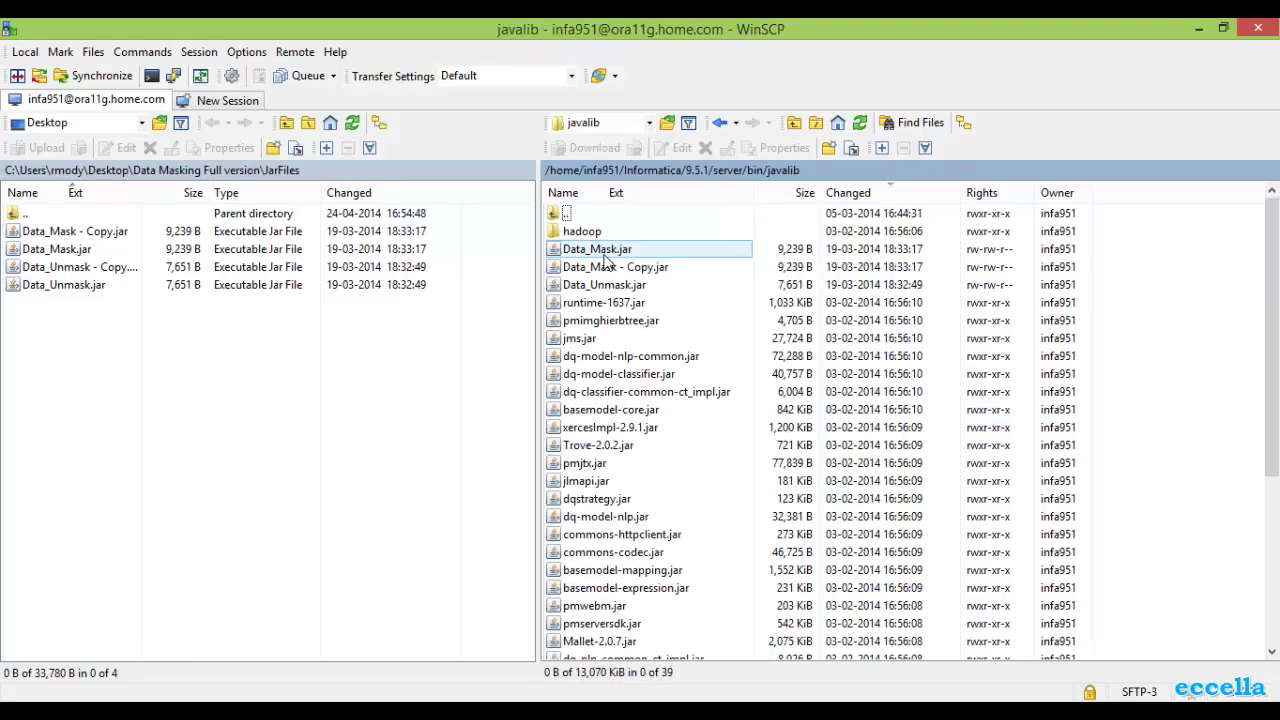
{"action": "left_click", "coordinate": [610, 252]}
{"action": "key", "text": "shift+Down"}
{"action": "key", "text": "shift+Down"}
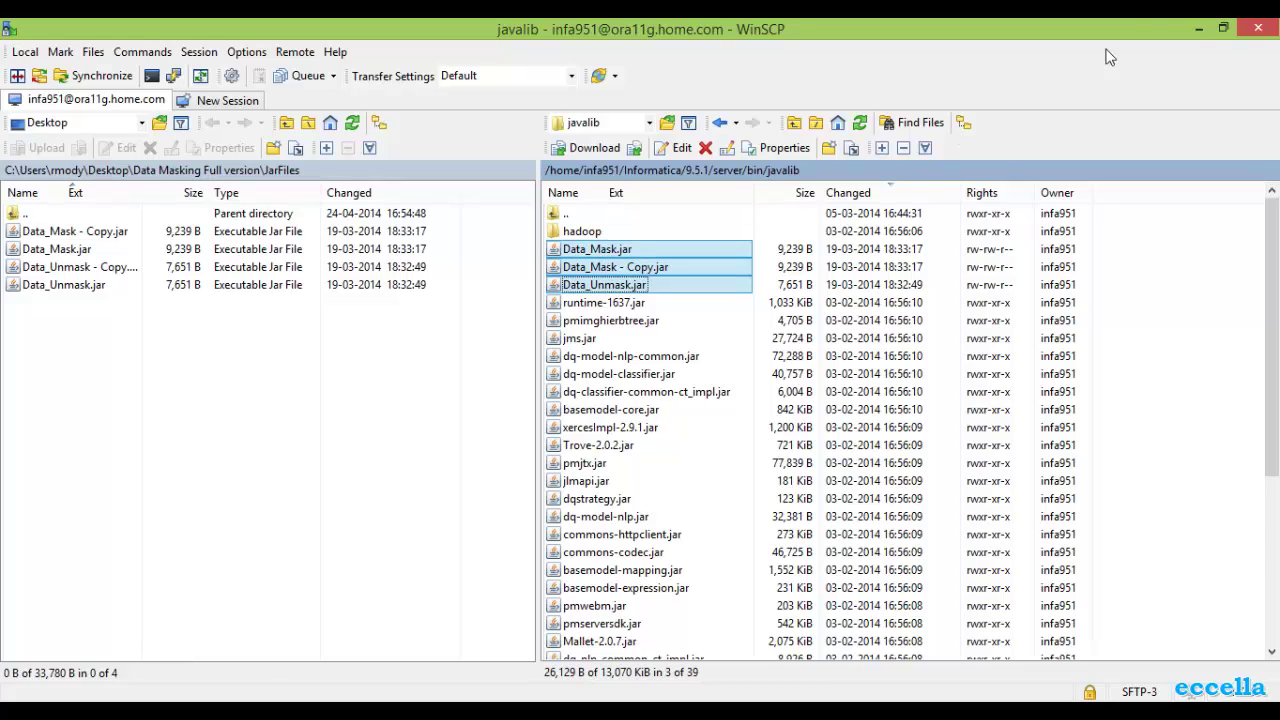
Return to Informatica PowerCenter Workflow Manager and start the wf_m_Mask workflow.
{"action": "left_click", "coordinate": [1199, 28]}
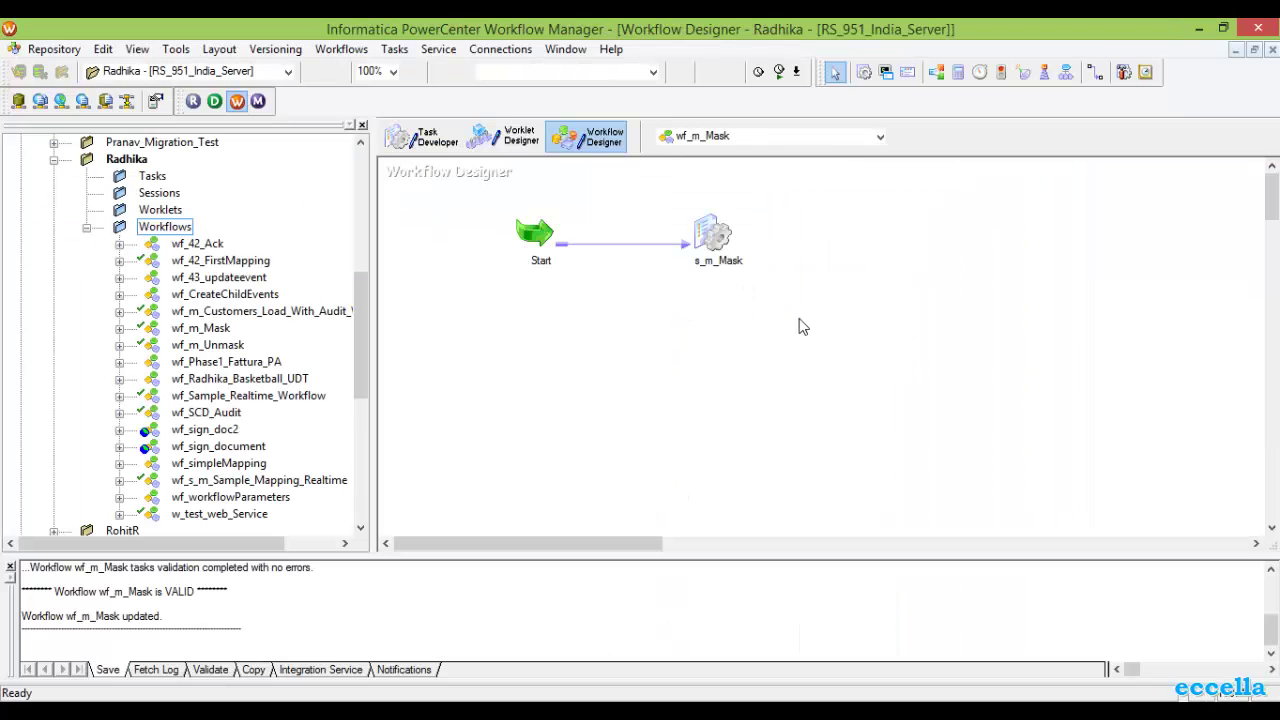
{"action": "right_click", "coordinate": [626, 380]}
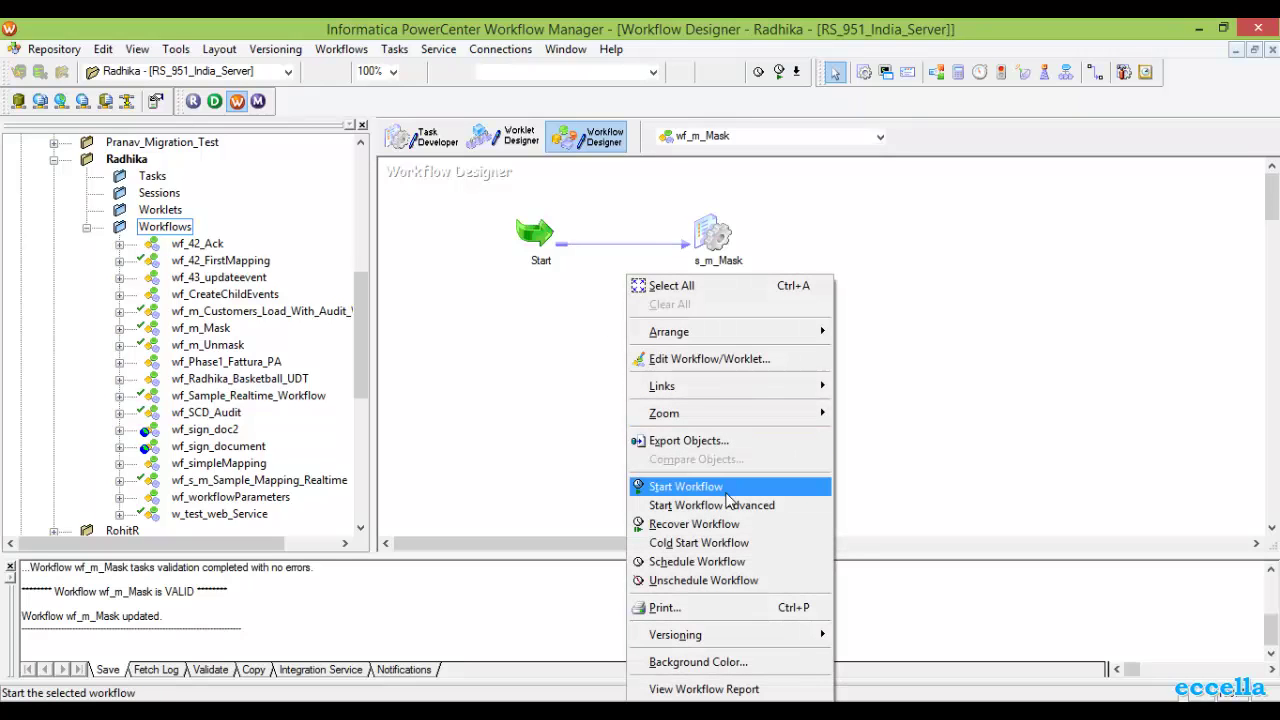
{"action": "left_click", "coordinate": [686, 486]}
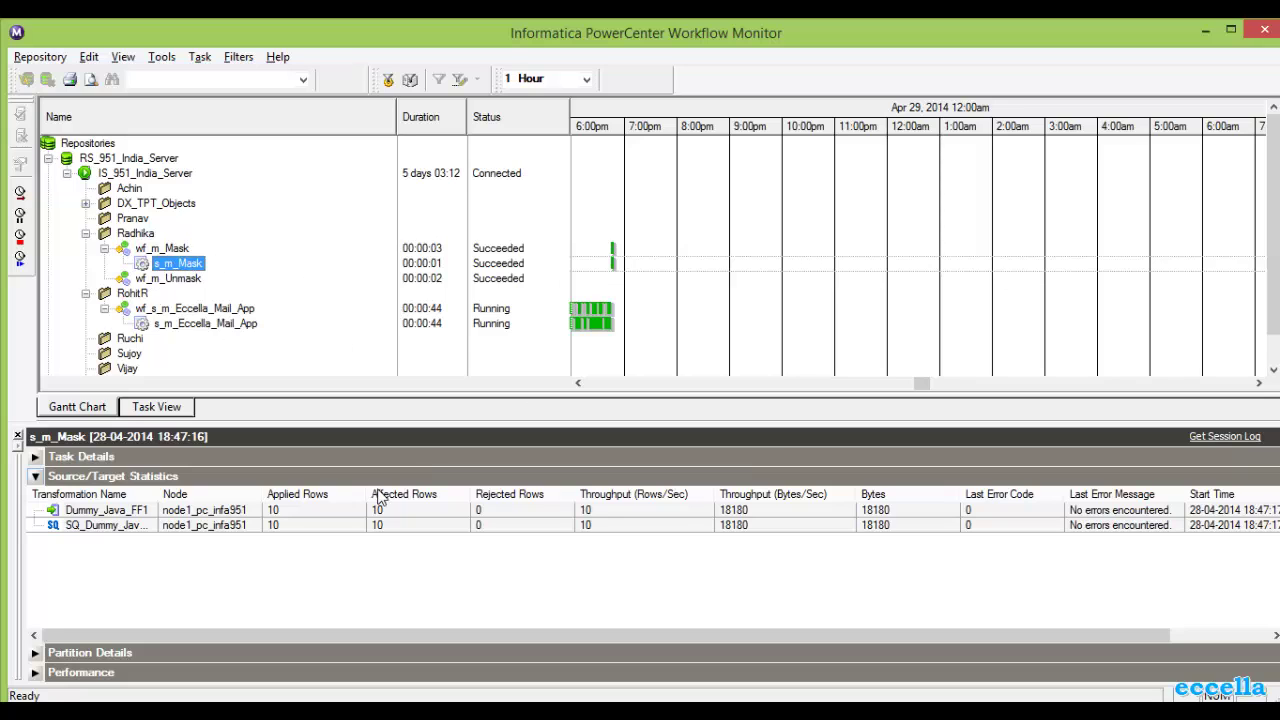
In Workflow Monitor, check the applied rows of the target and source qualifier in the s_m_Mask source/target statistics.
{"action": "left_click", "coordinate": [293, 514]}
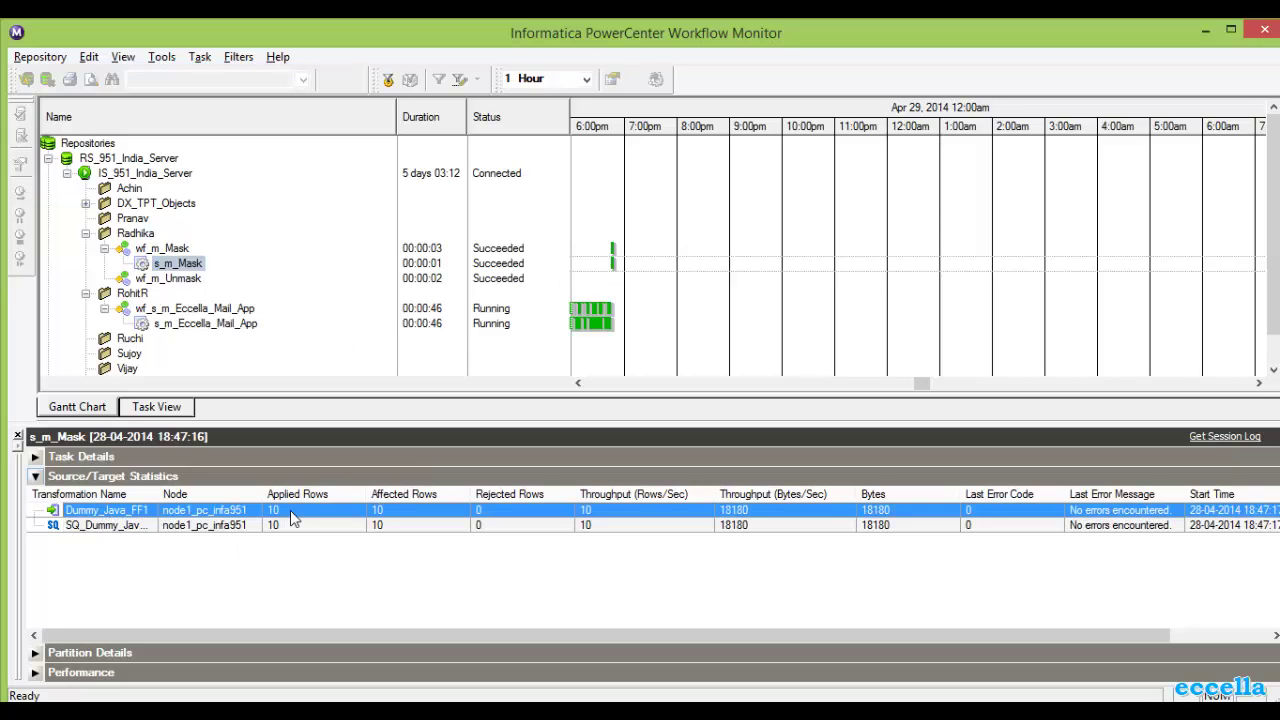
{"action": "left_click", "coordinate": [290, 530]}
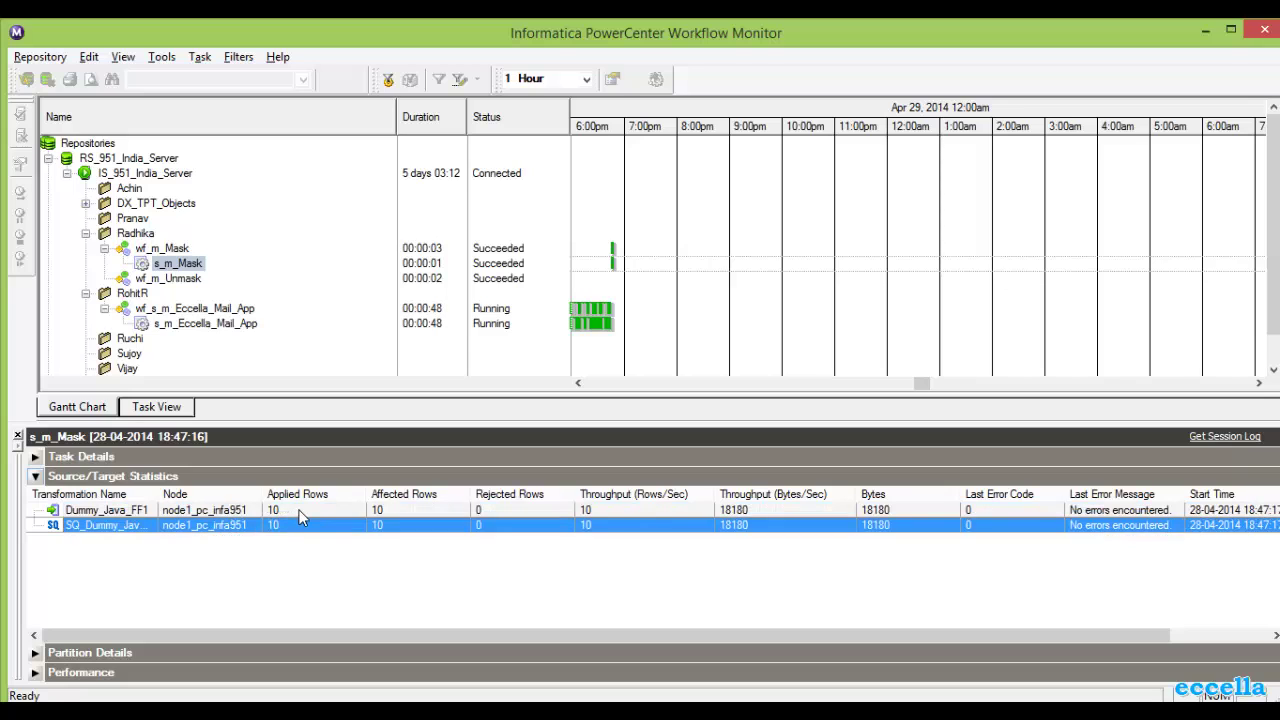
{"action": "left_click", "coordinate": [301, 512]}
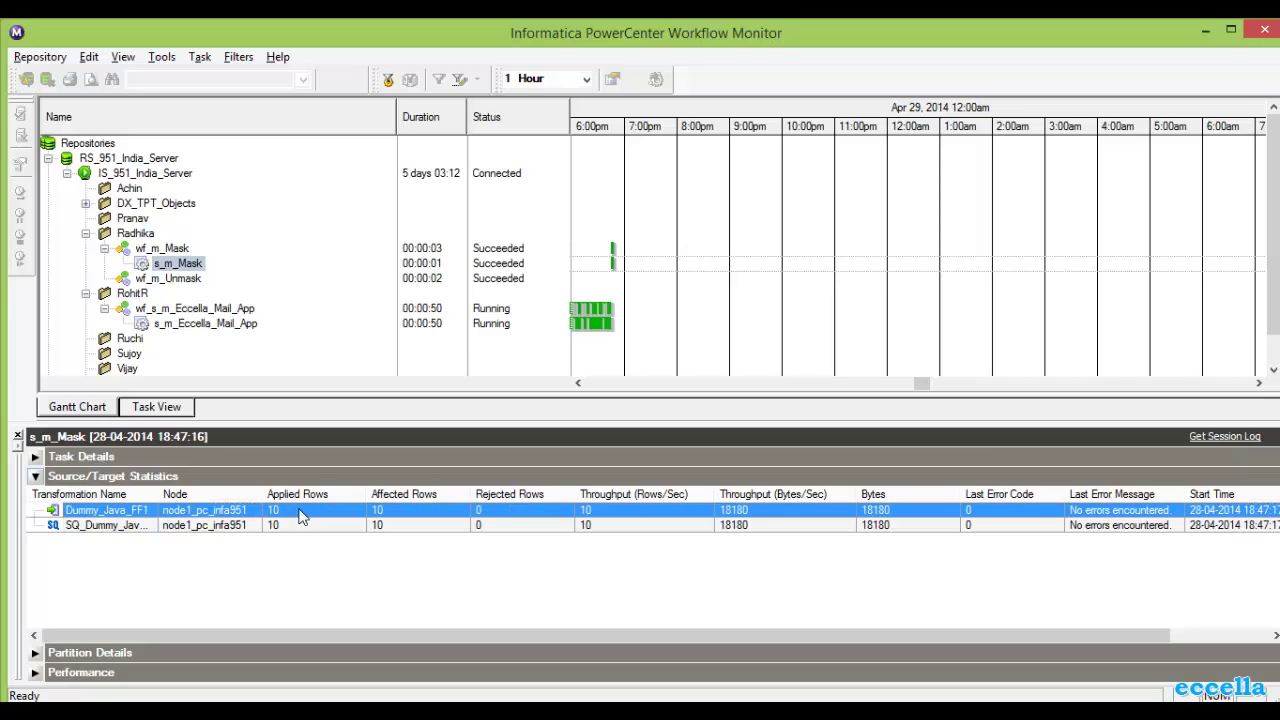
Switch to the Input.txt editor window and examine the name, SSN and date-of-birth values of the first source record.
{"action": "left_click", "coordinate": [366, 708]}
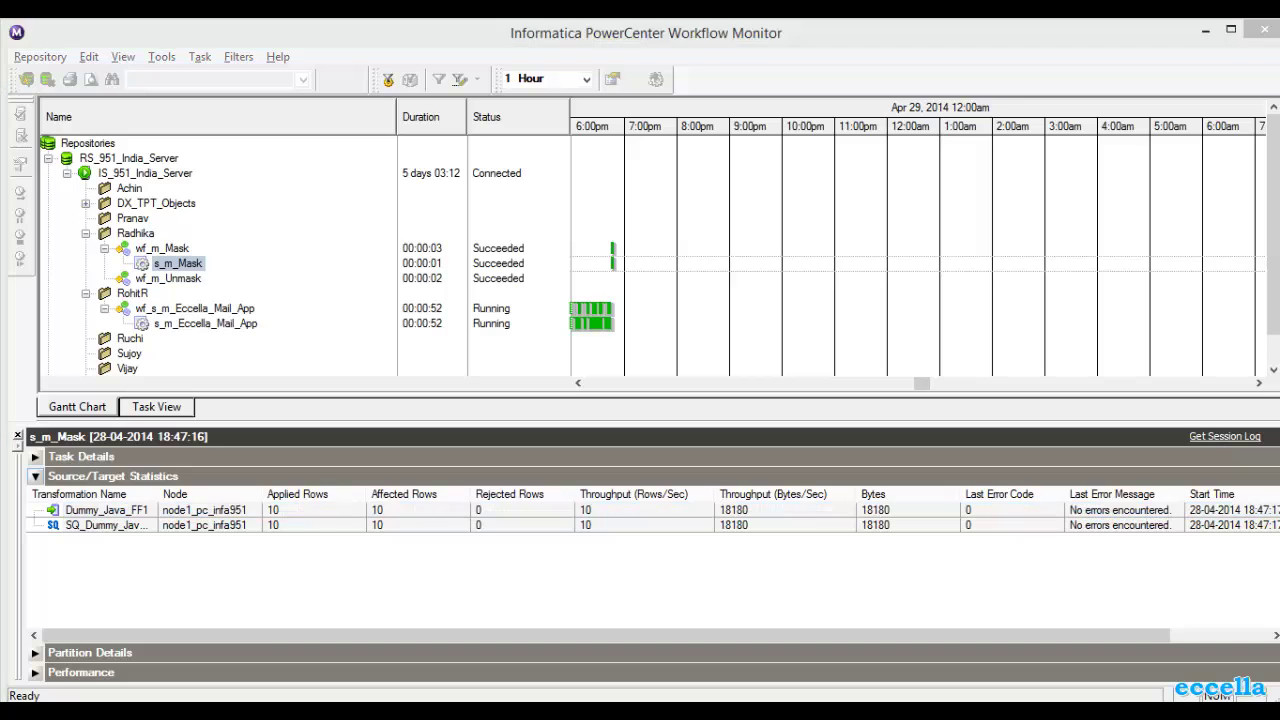
{"action": "left_click", "coordinate": [334, 616]}
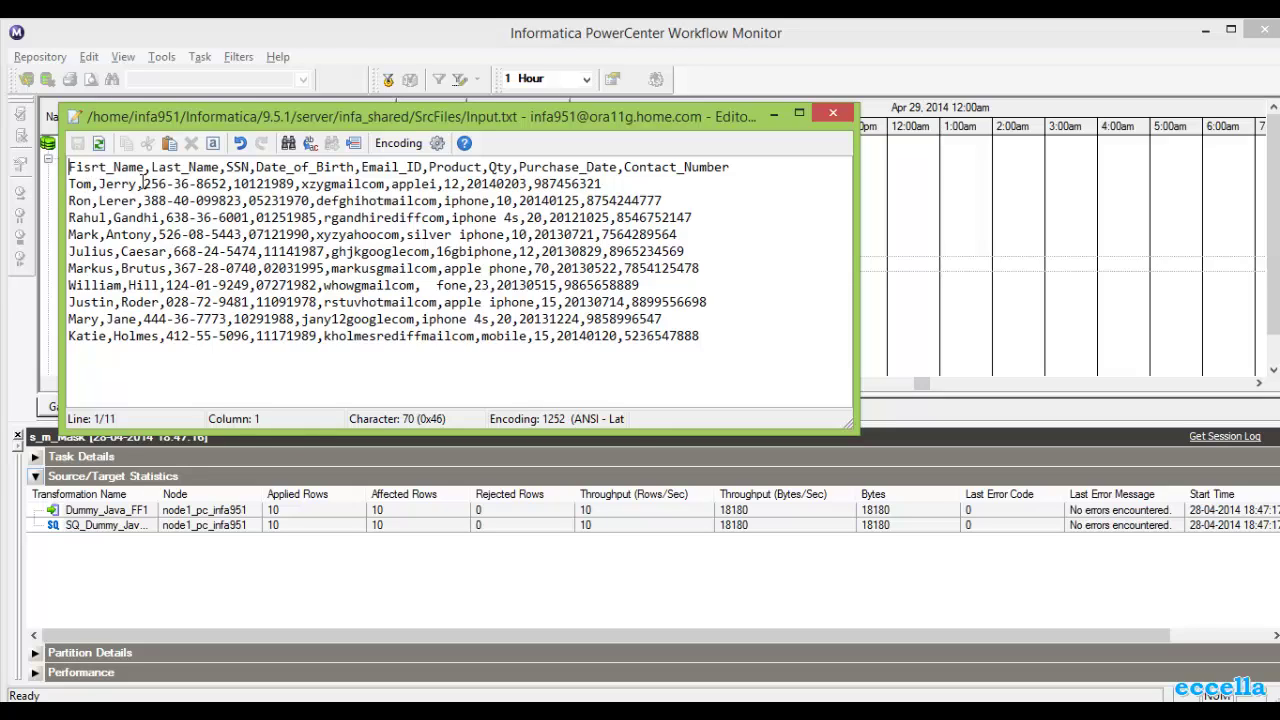
{"action": "left_click_drag", "start_coordinate": [143, 184], "coordinate": [72, 192]}
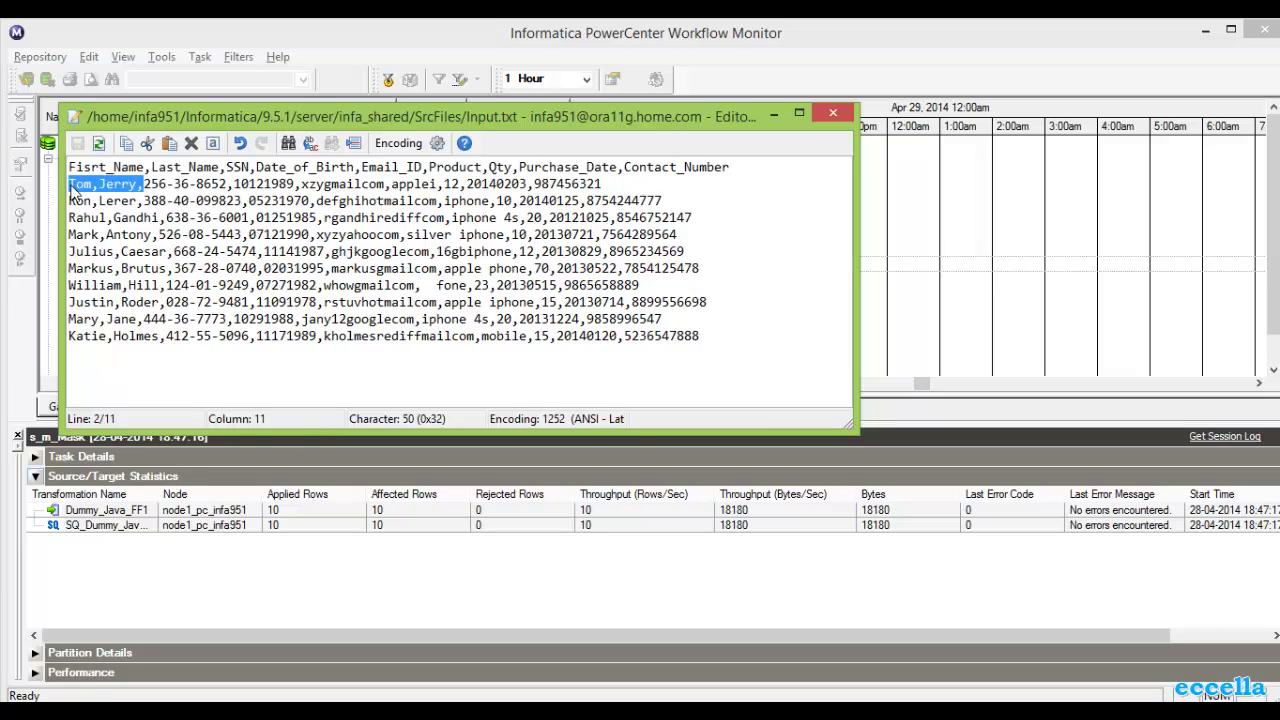
{"action": "left_click", "coordinate": [237, 170]}
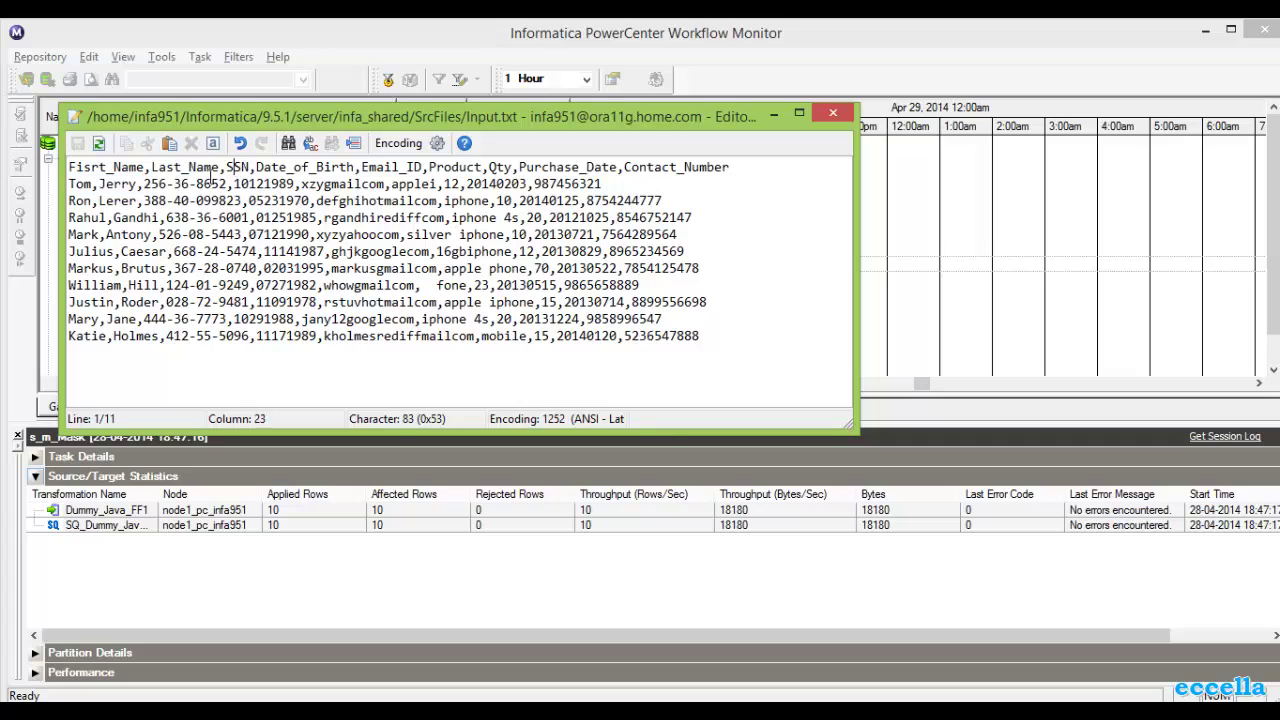
{"action": "left_click_drag", "start_coordinate": [230, 184], "coordinate": [148, 186]}
{"action": "left_click", "coordinate": [232, 184]}
{"action": "left_click", "coordinate": [288, 167]}
{"action": "left_click_drag", "start_coordinate": [296, 184], "coordinate": [236, 186]}
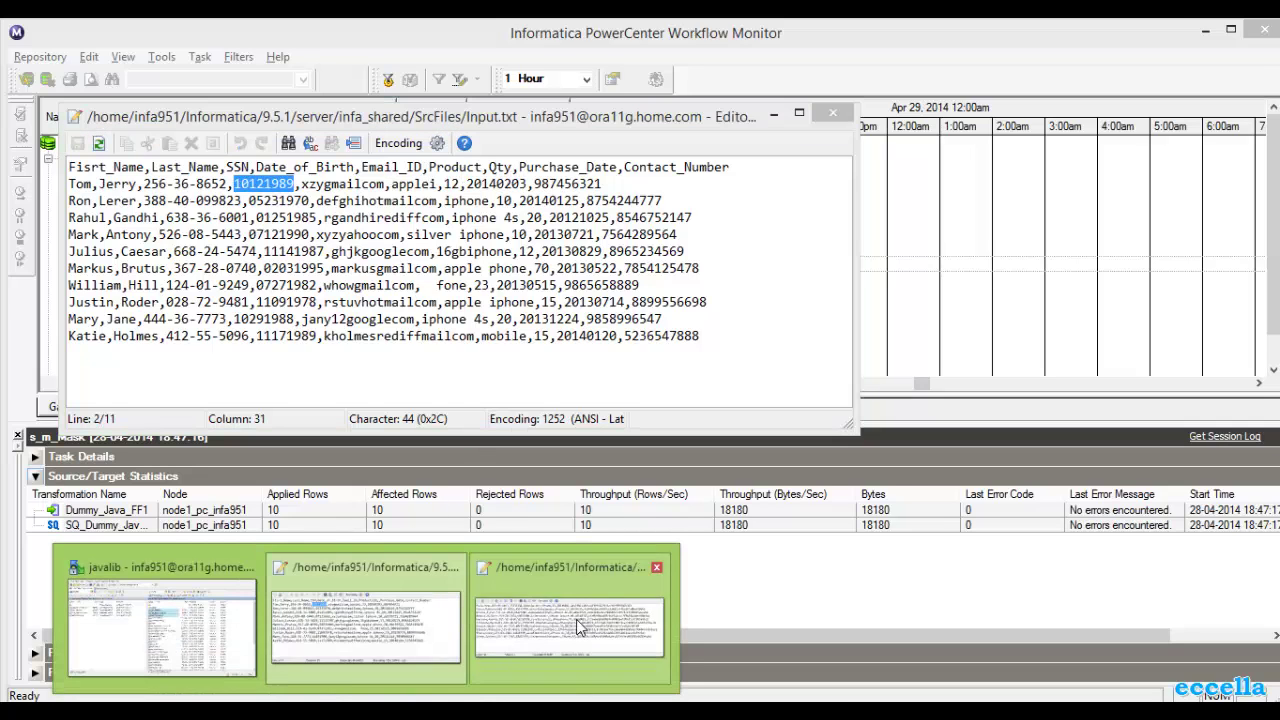
Bring up masked_data.txt from the TgtFiles folder and place it beside Input.txt to compare masked and original records.
{"action": "left_click", "coordinate": [582, 628]}
{"action": "left_click", "coordinate": [380, 419]}
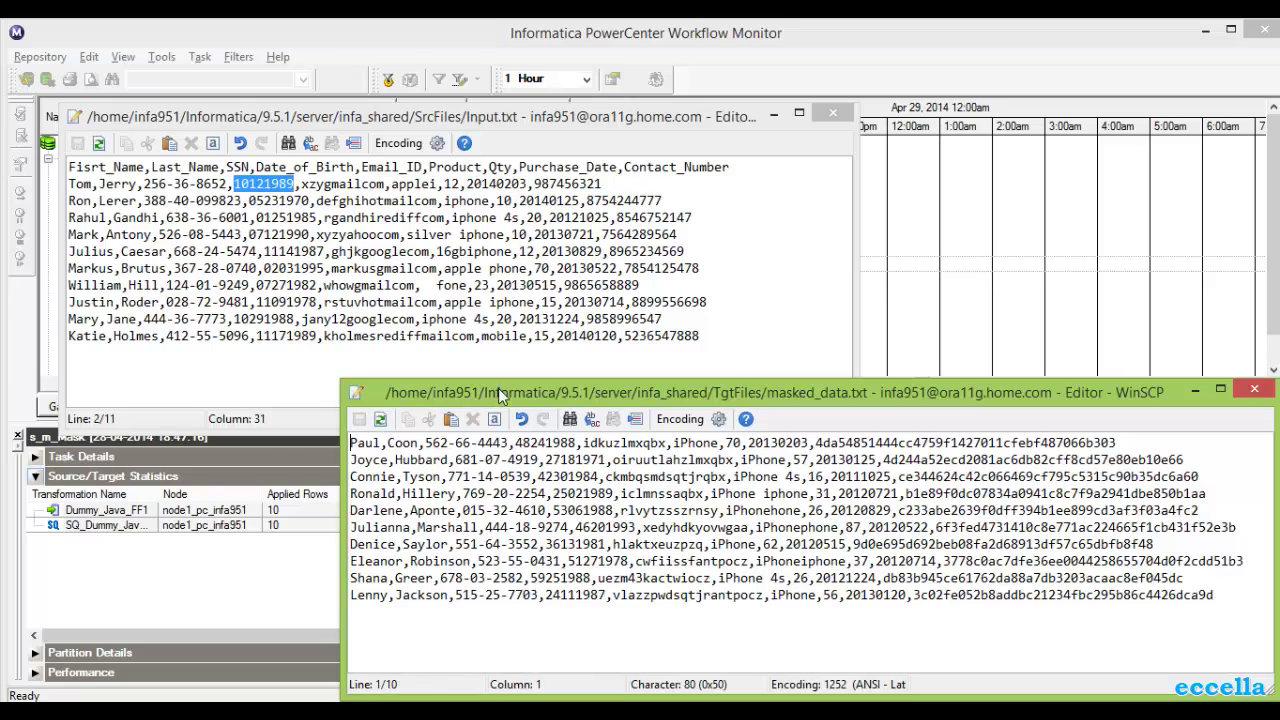
{"action": "left_click_drag", "start_coordinate": [508, 395], "coordinate": [449, 396]}
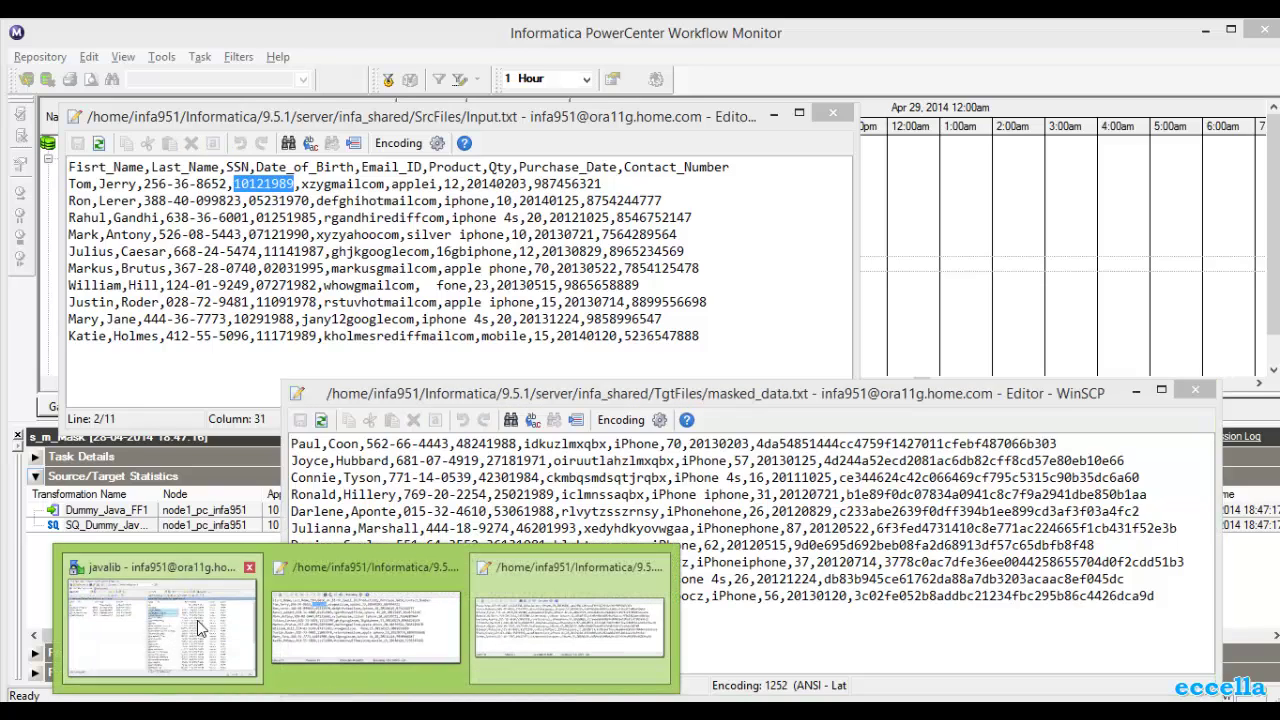
Switch to WinSCP, go to the infa_shared/SrcFiles folder, and inspect the replacement names in FirstName.txt.
{"action": "left_click", "coordinate": [203, 628]}
{"action": "double_click", "coordinate": [597, 214]}
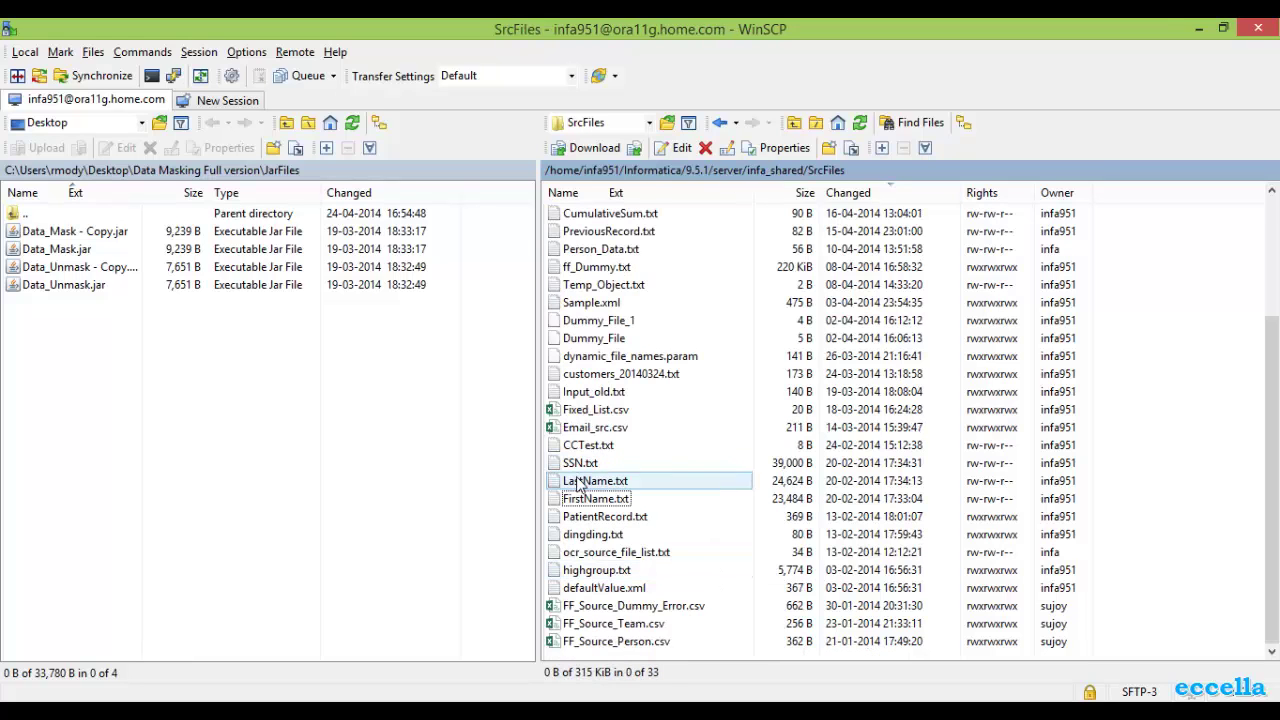
{"action": "double_click", "coordinate": [590, 498]}
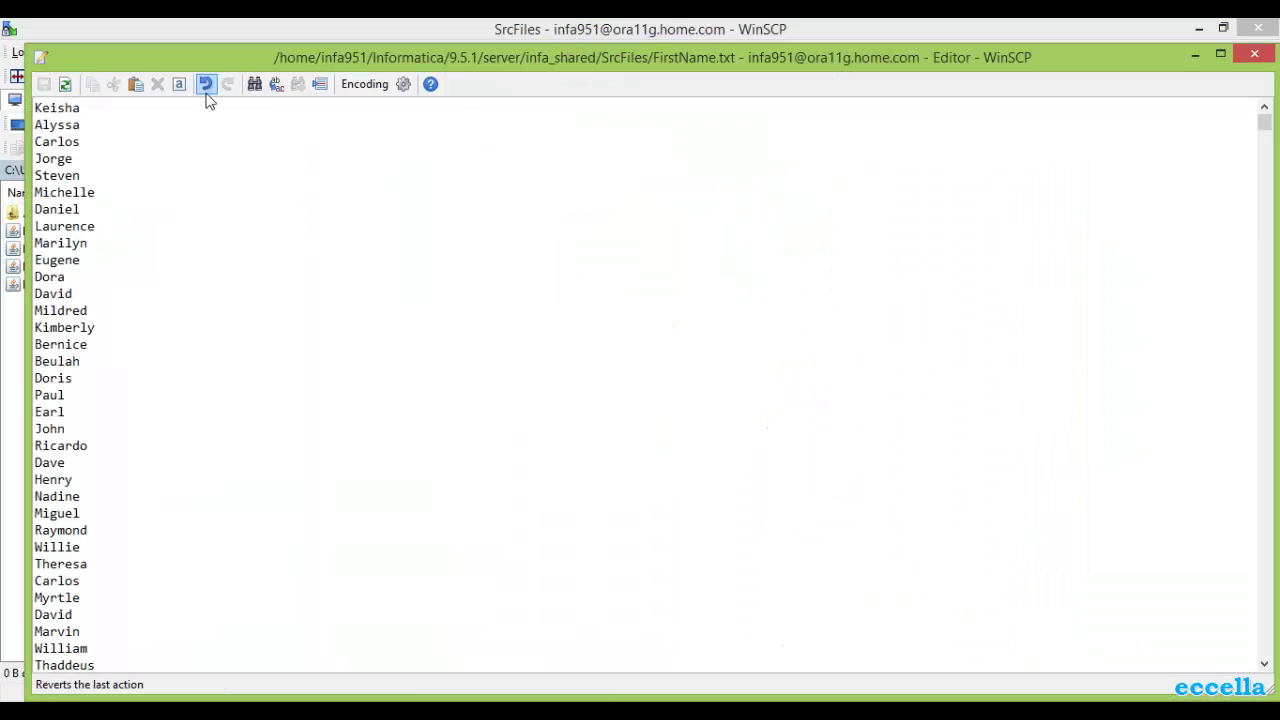
{"action": "left_click_drag", "start_coordinate": [286, 66], "coordinate": [322, 45]}
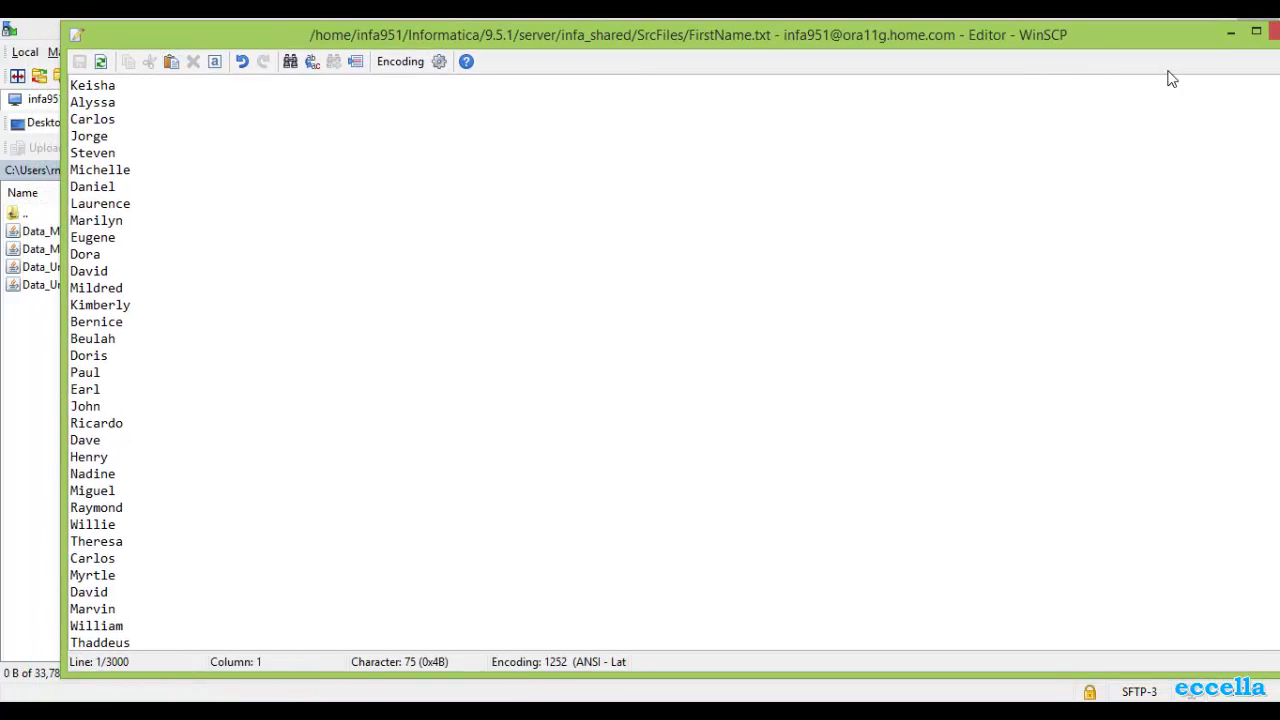
{"action": "left_click", "coordinate": [592, 360]}
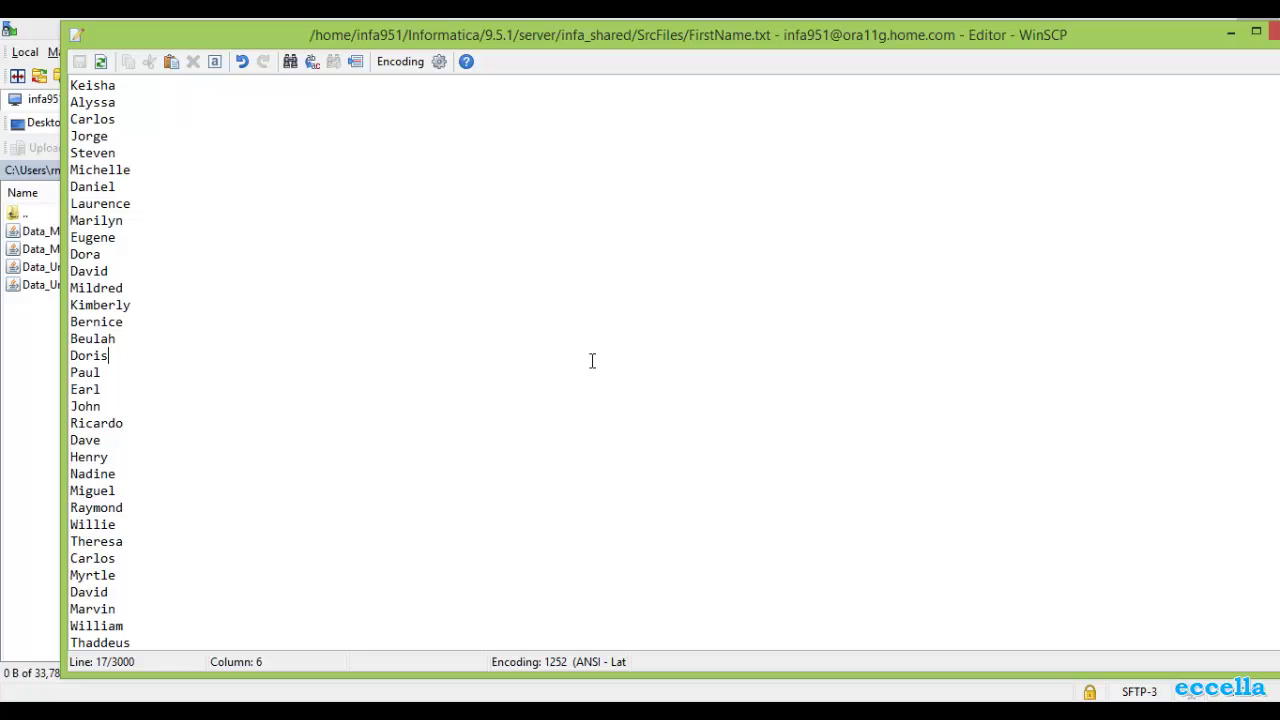
{"action": "left_click_drag", "start_coordinate": [1134, 40], "coordinate": [1043, 91]}
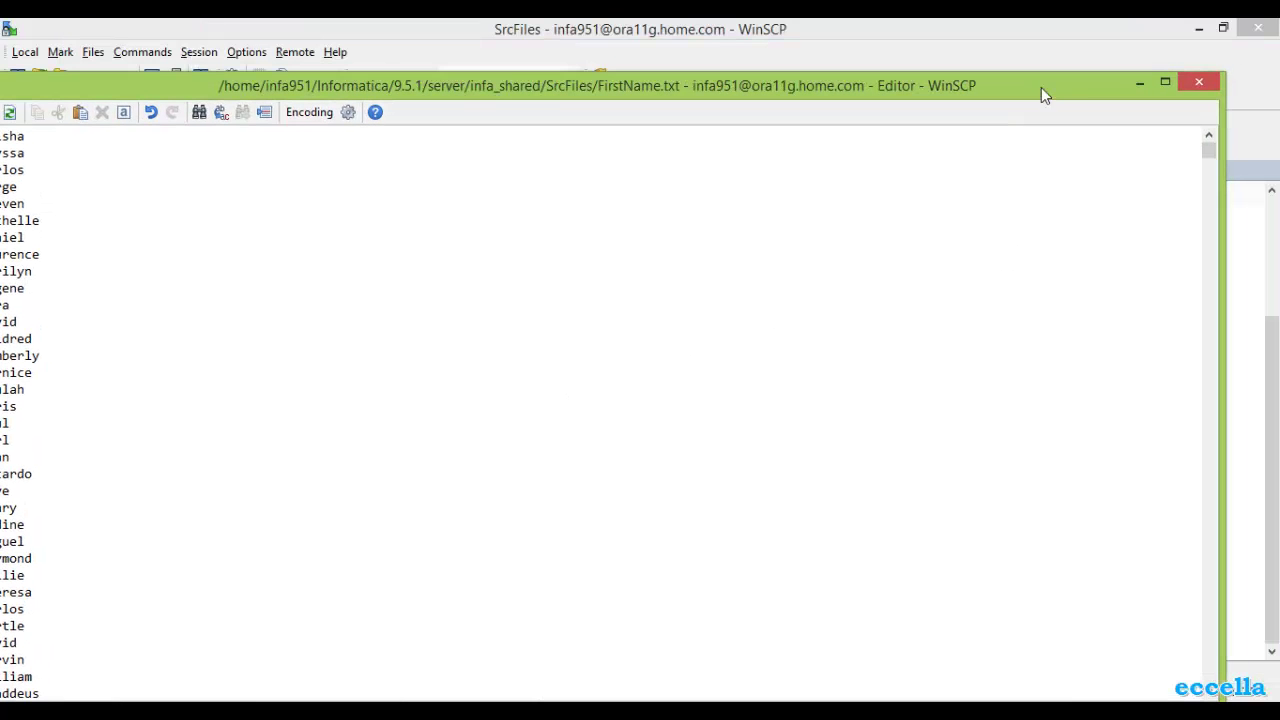
{"action": "left_click", "coordinate": [1201, 84]}
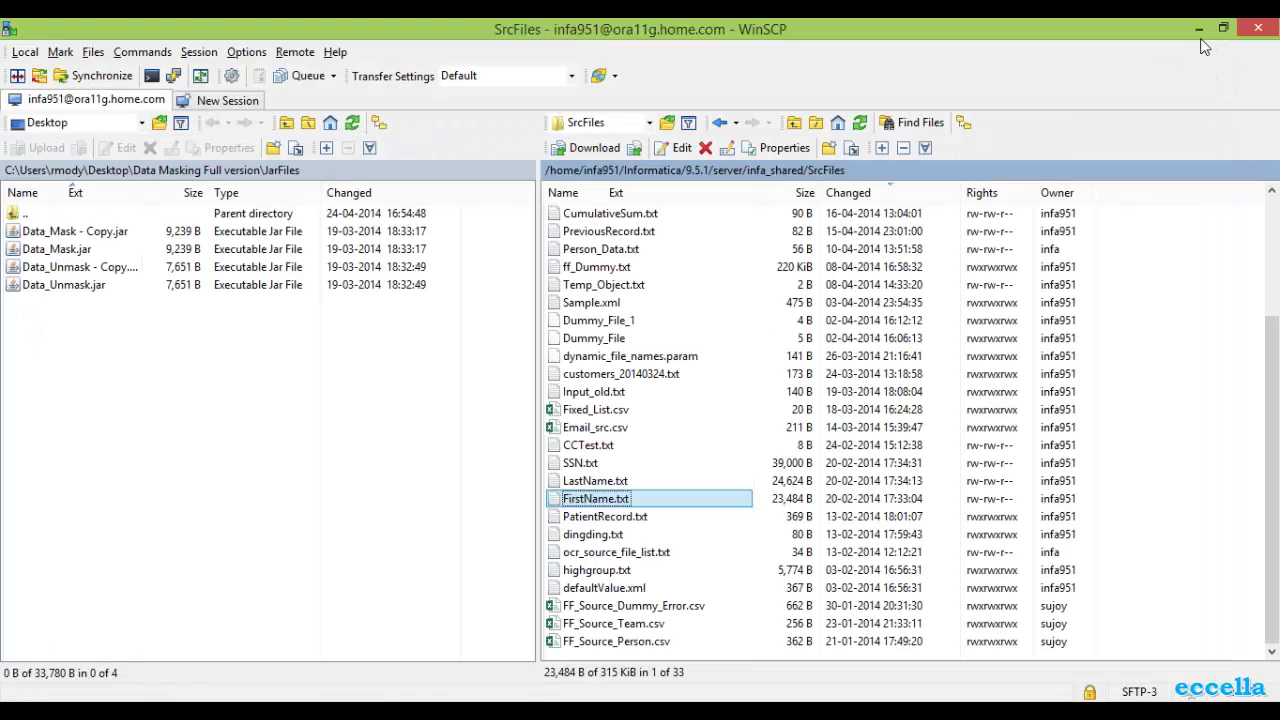
{"action": "left_click", "coordinate": [1199, 28]}
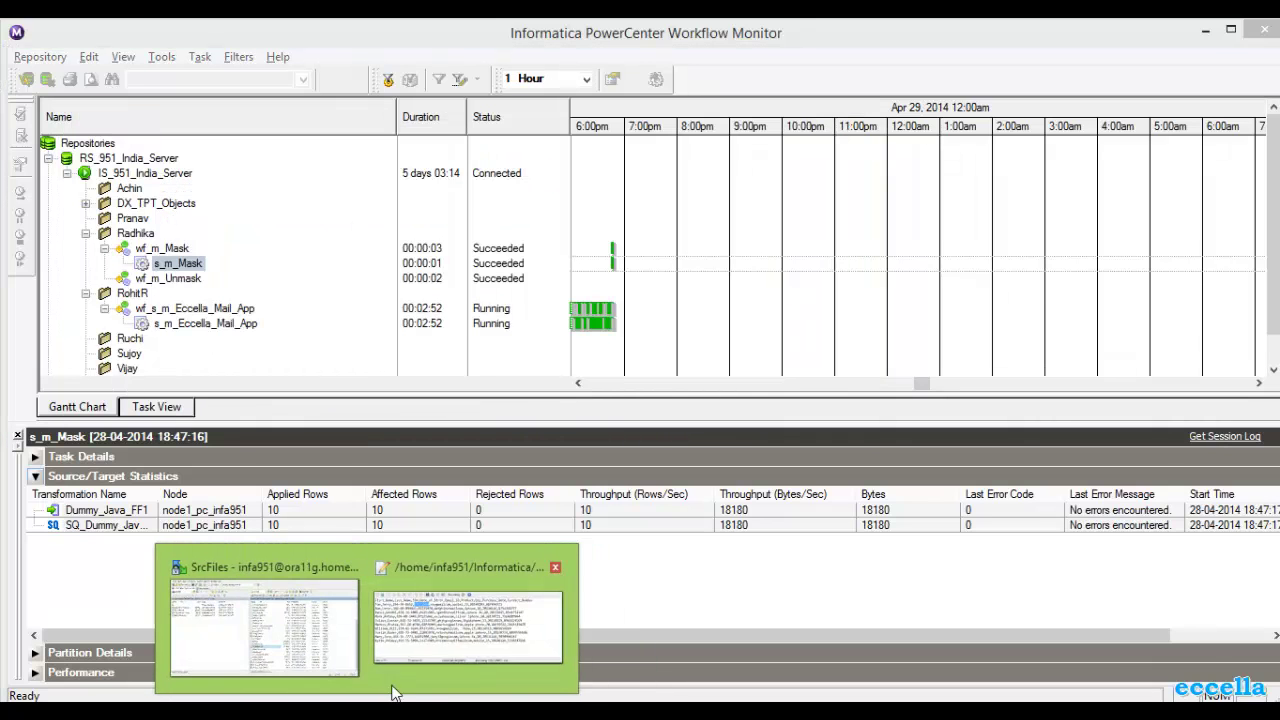
Switch to File Explorer and review the Fixed List, JarFiles and Samples folders inside Data Masking Full version.
{"action": "left_click", "coordinate": [300, 520]}
{"action": "left_click", "coordinate": [266, 700]}
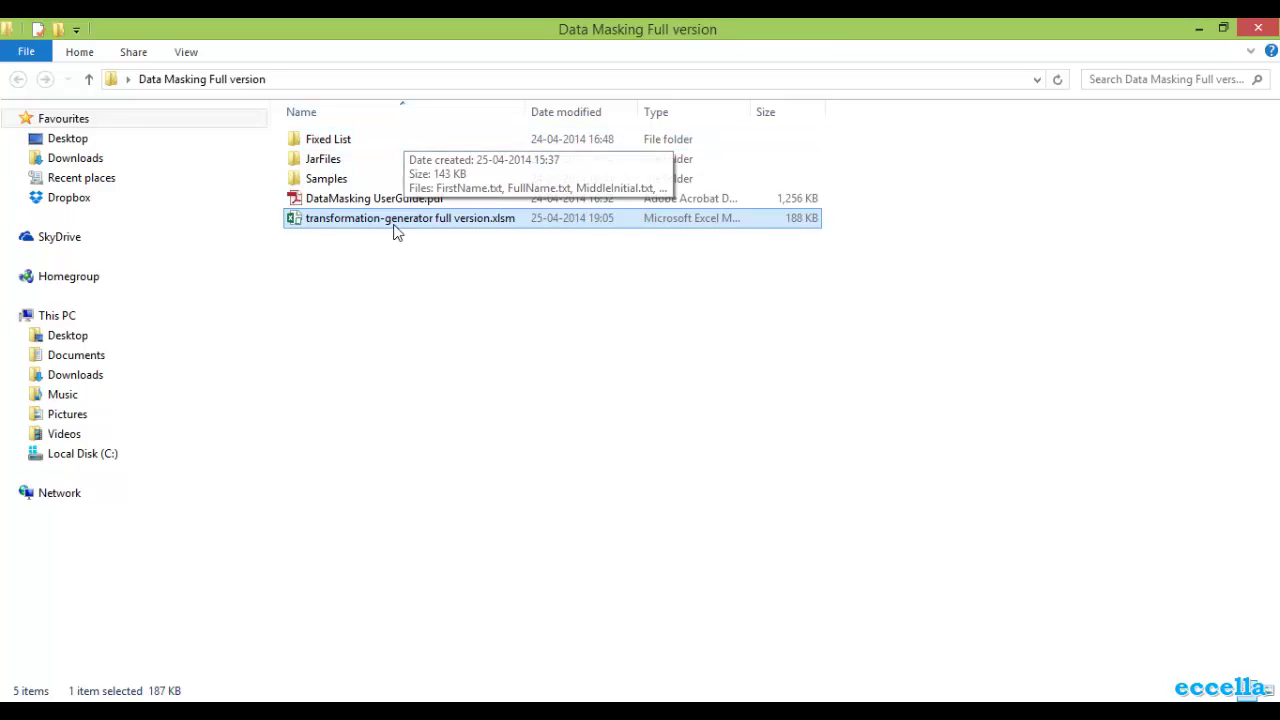
{"action": "double_click", "coordinate": [387, 145]}
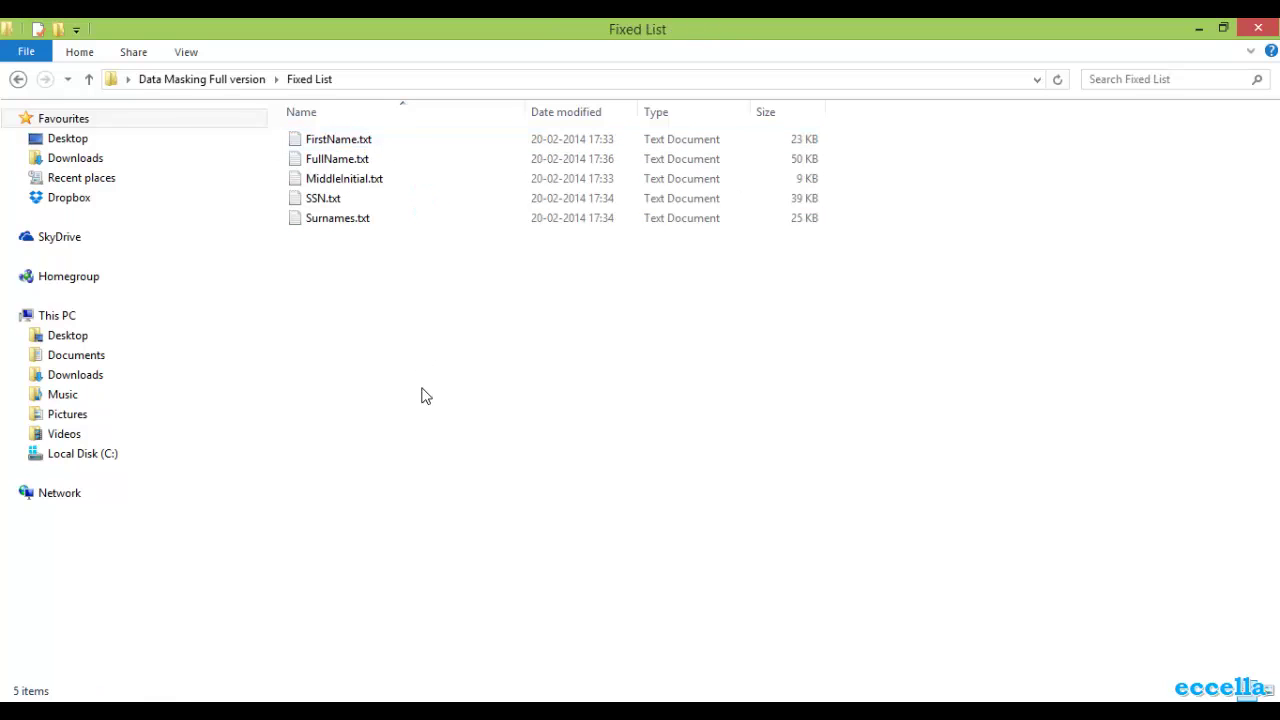
{"action": "key", "text": "alt+Left"}
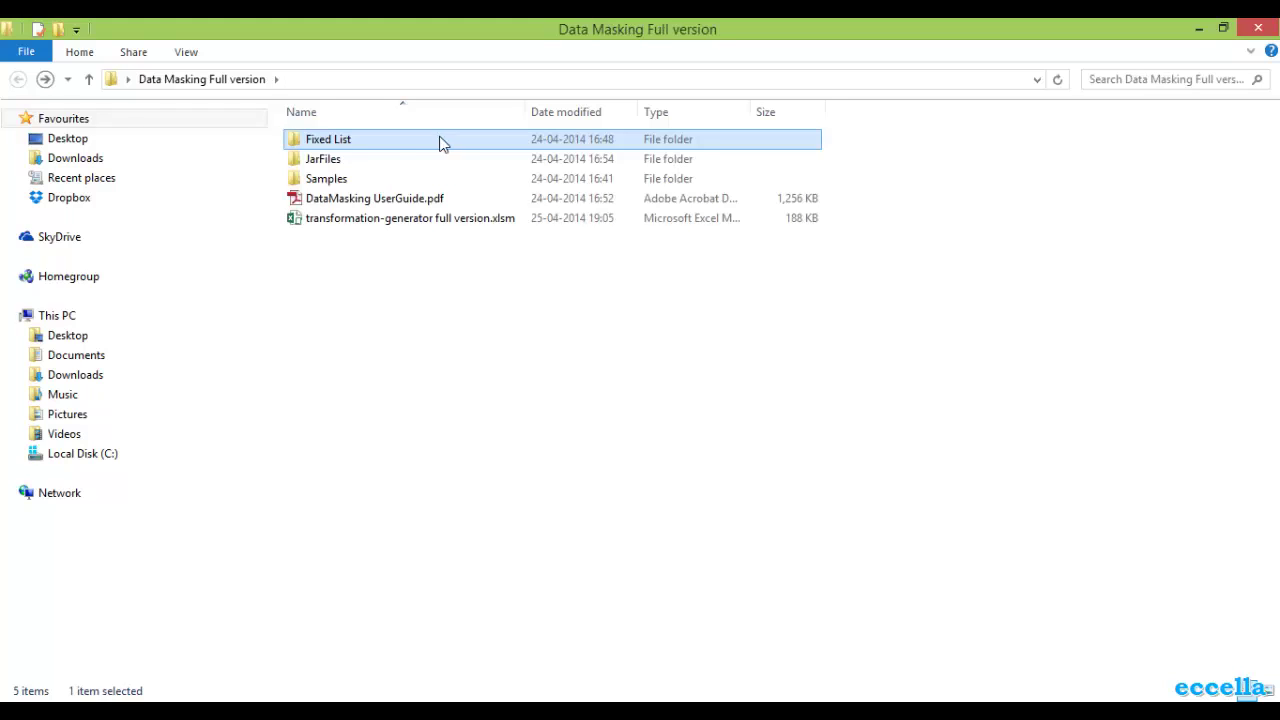
{"action": "double_click", "coordinate": [320, 160]}
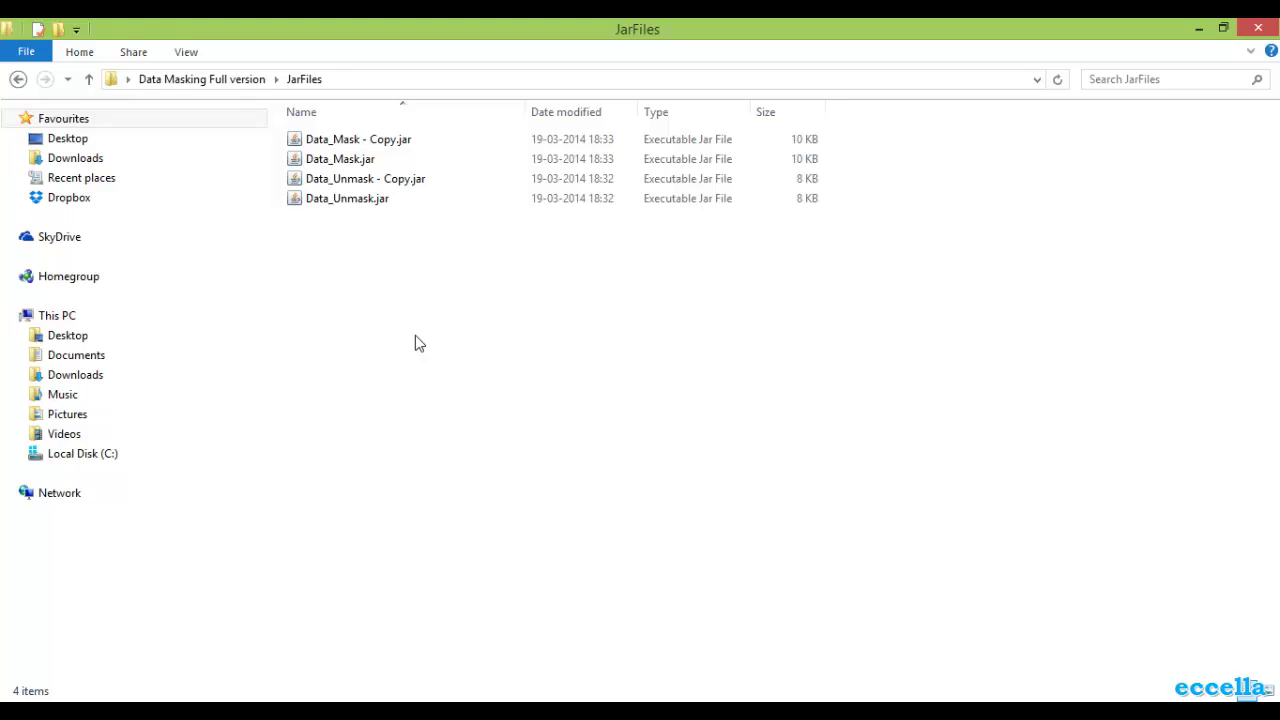
{"action": "key", "text": "BackSpace"}
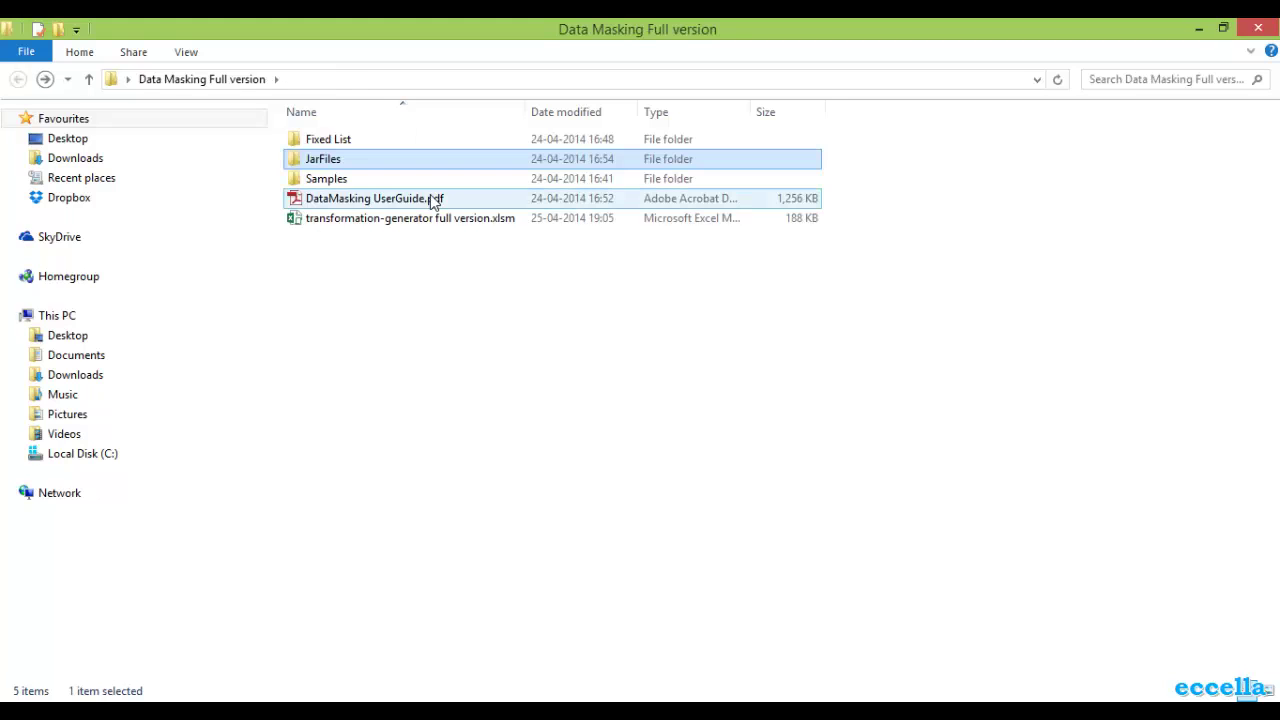
{"action": "double_click", "coordinate": [376, 182]}
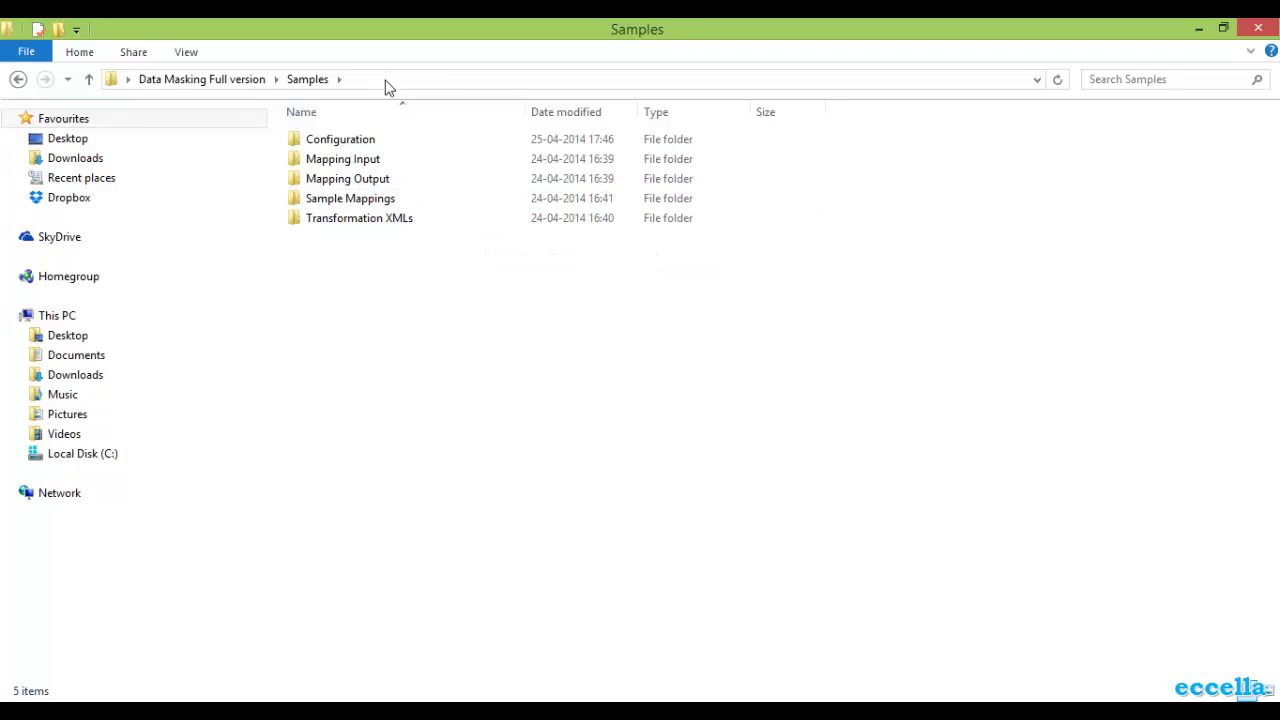
{"action": "key", "text": "BackSpace"}
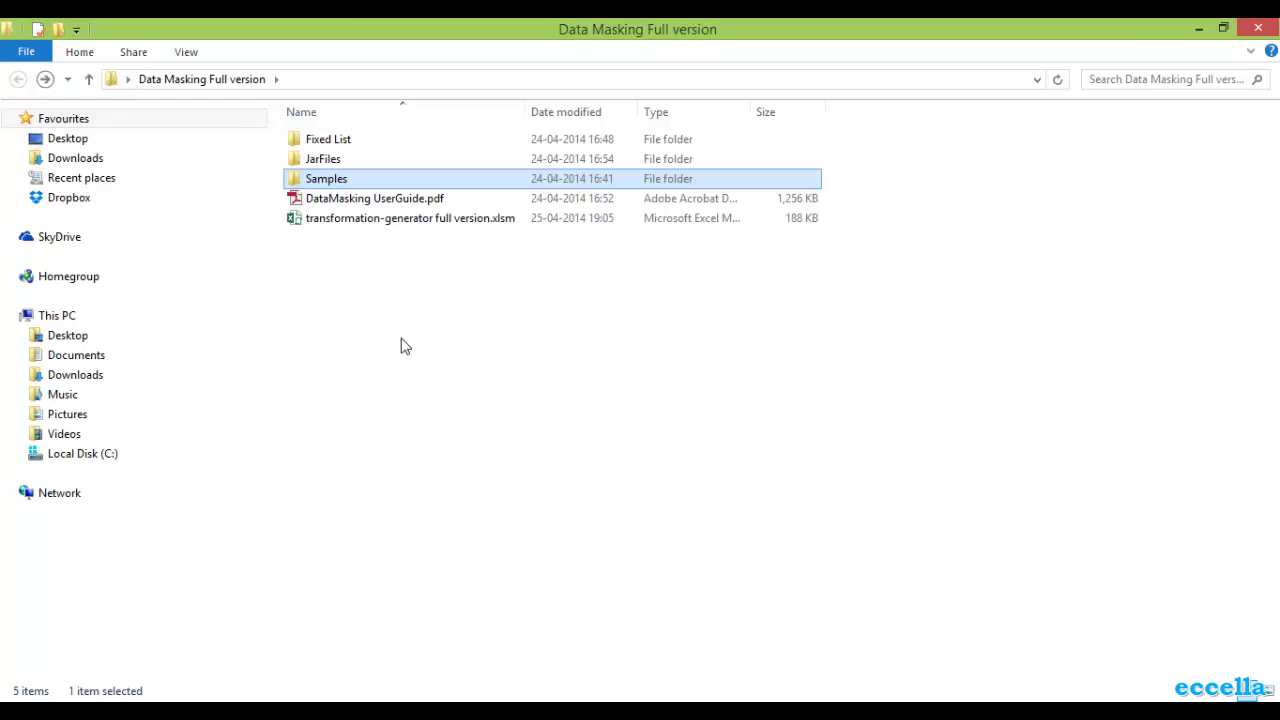